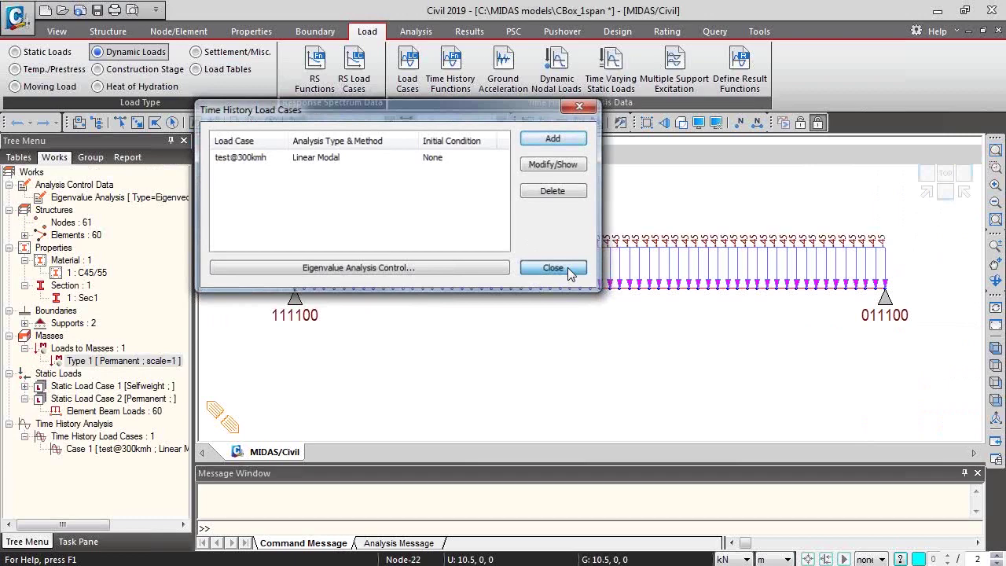
Close the load cases and start a new time history function named test@300kmh with Force as the data type
left_click(553, 268)
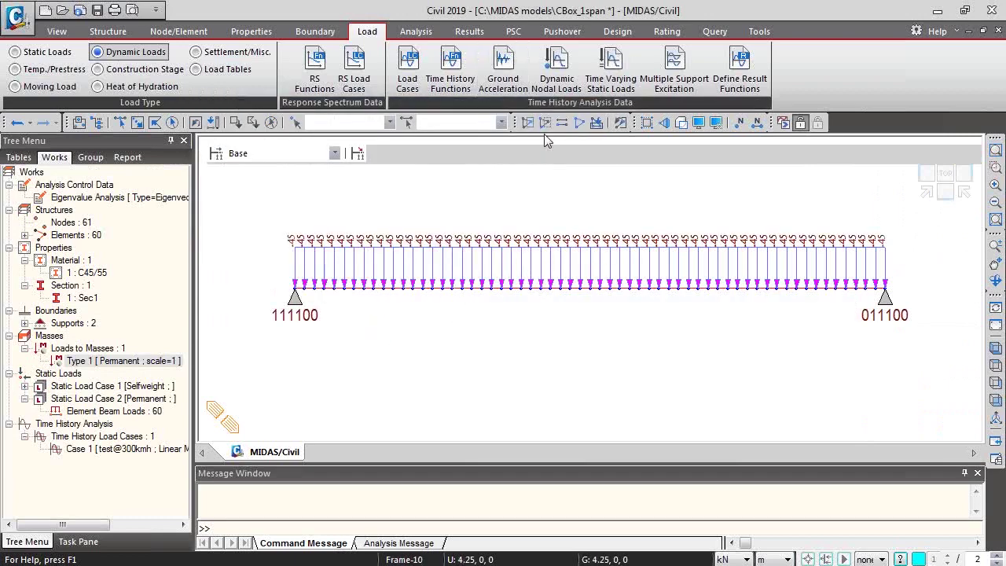
left_click(456, 90)
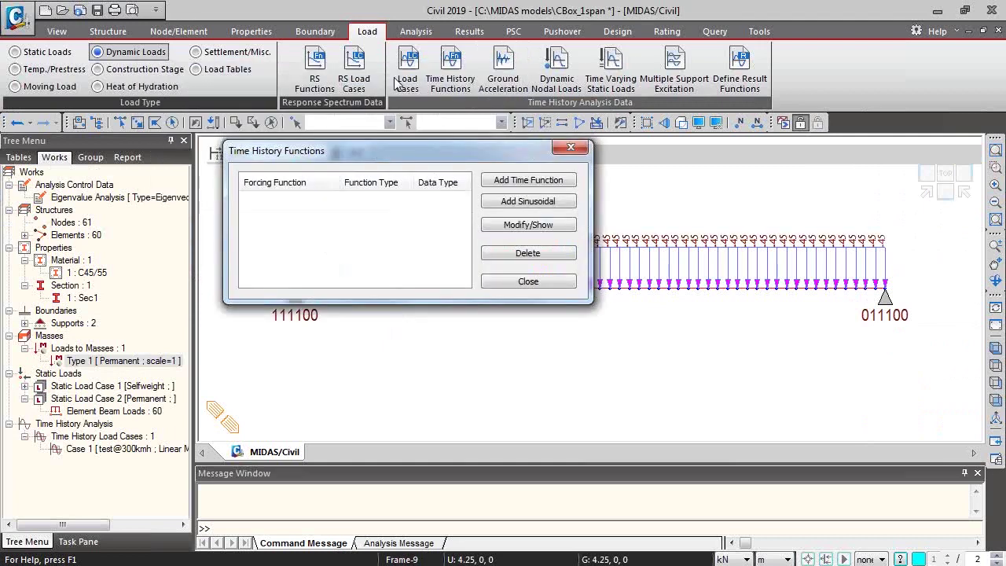
left_click(533, 189)
left_click_drag(0, 301, 523, 101)
type("test@300kmh")
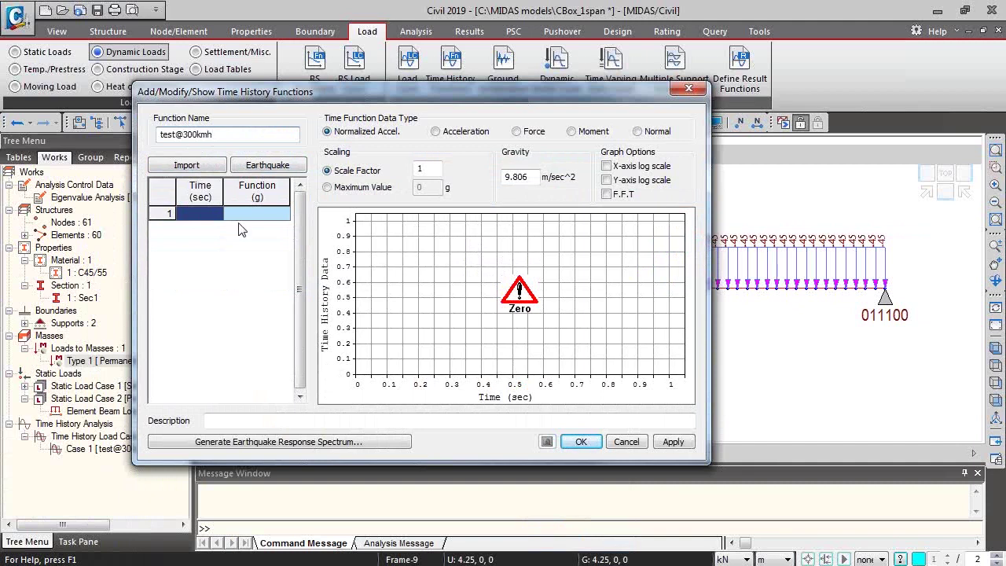
left_click(517, 132)
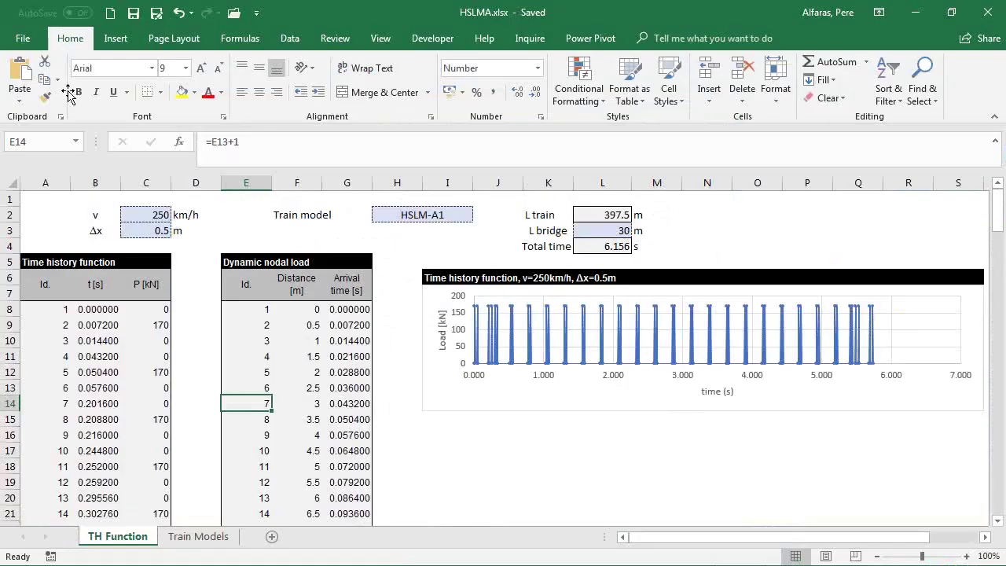
Switch to the HSLMA.xlsx workbook in Excel and examine the time history table and the speed and Δx inputs
left_click(408, 386)
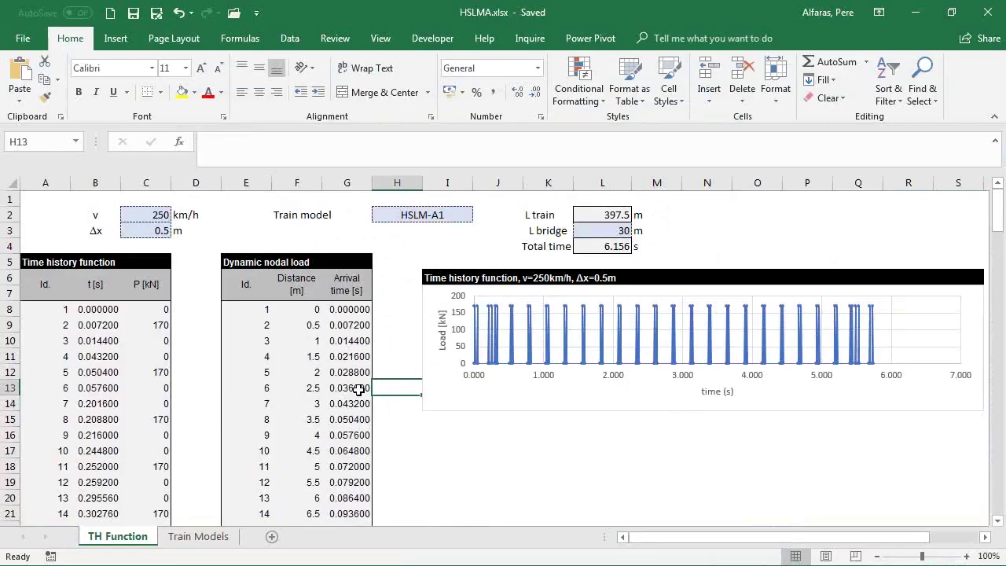
left_click(384, 266)
left_click(404, 245)
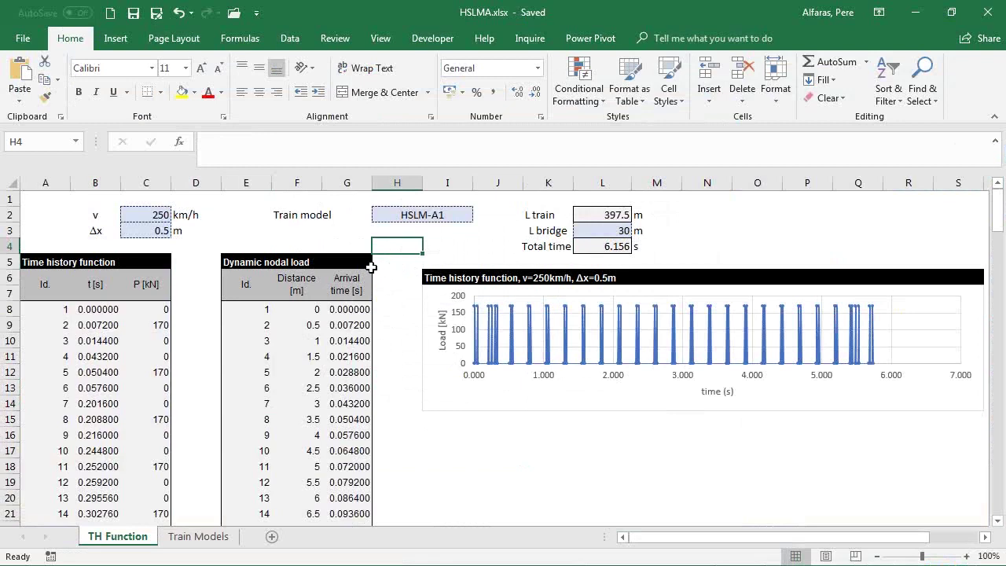
left_click(141, 346)
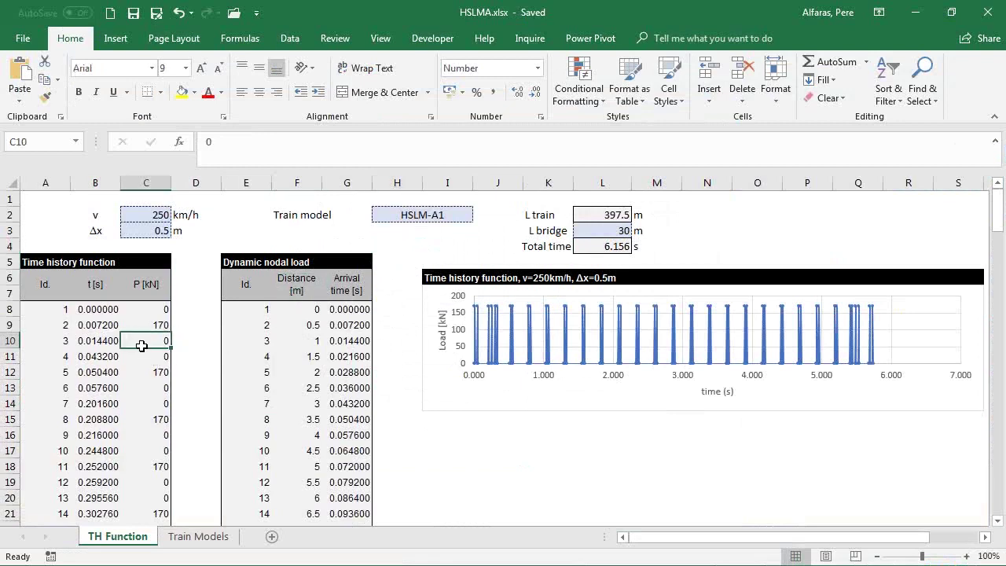
left_click(149, 230)
left_click(149, 215)
left_click(146, 230)
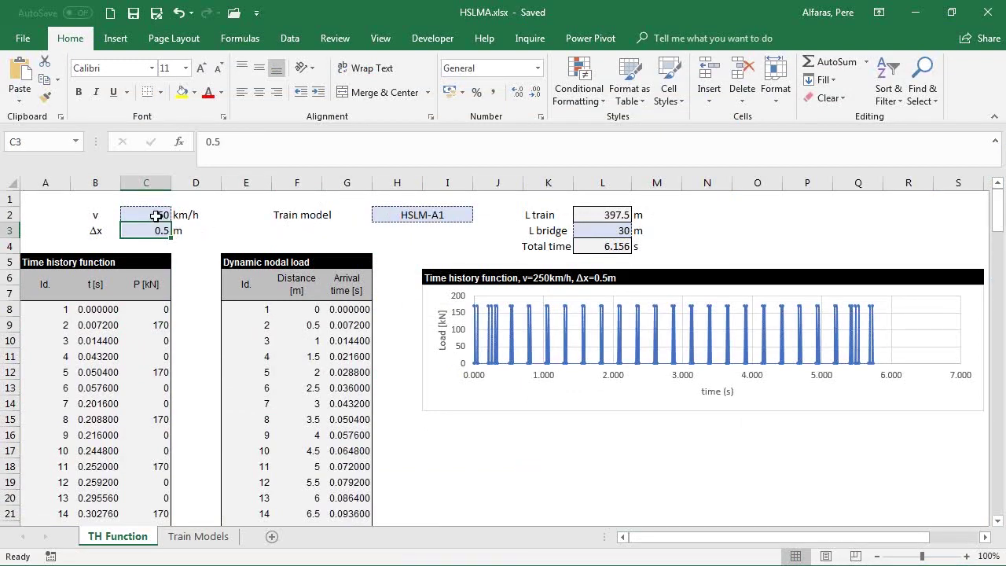
Set the train model to HSLM-A5
left_click(391, 214)
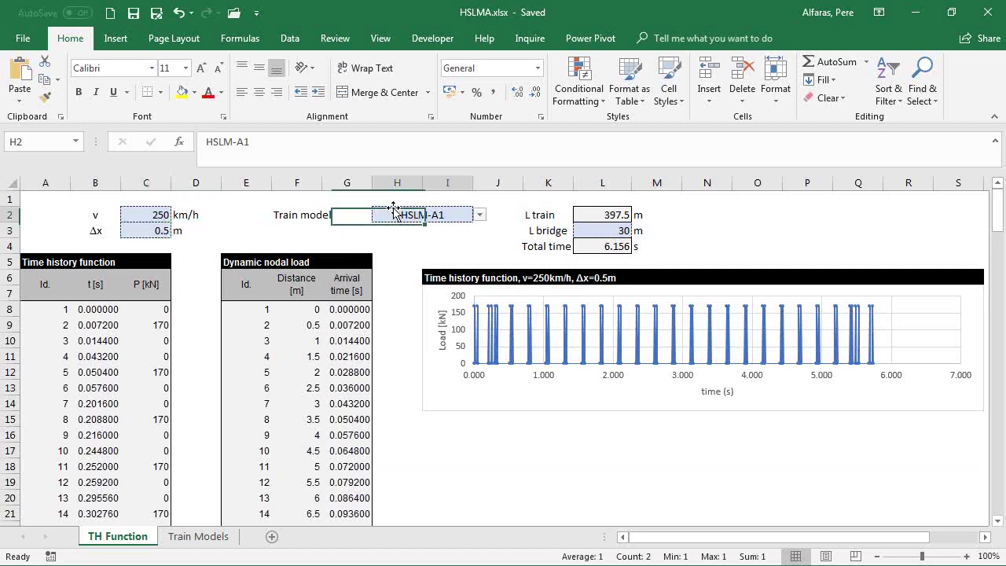
left_click(478, 214)
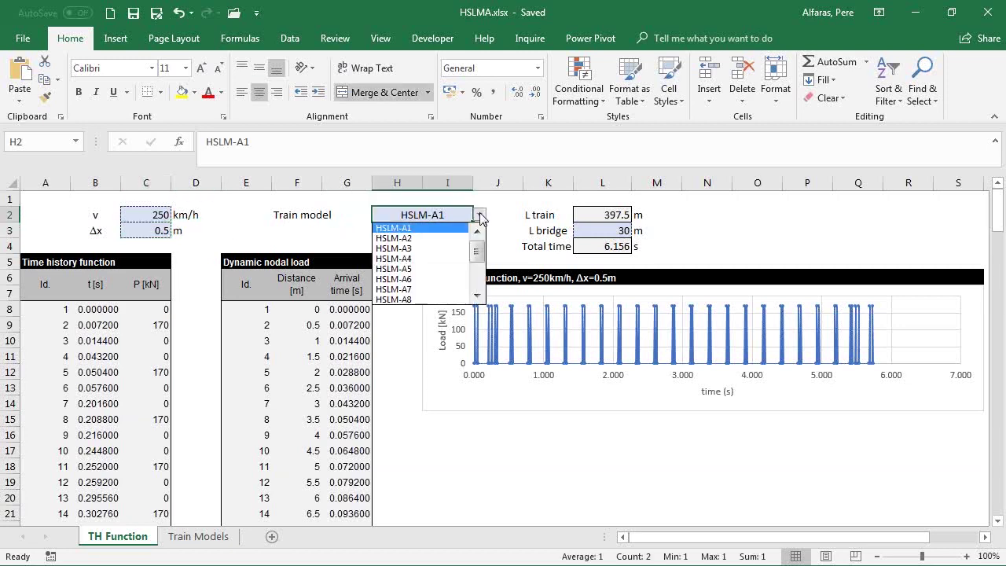
left_click(434, 269)
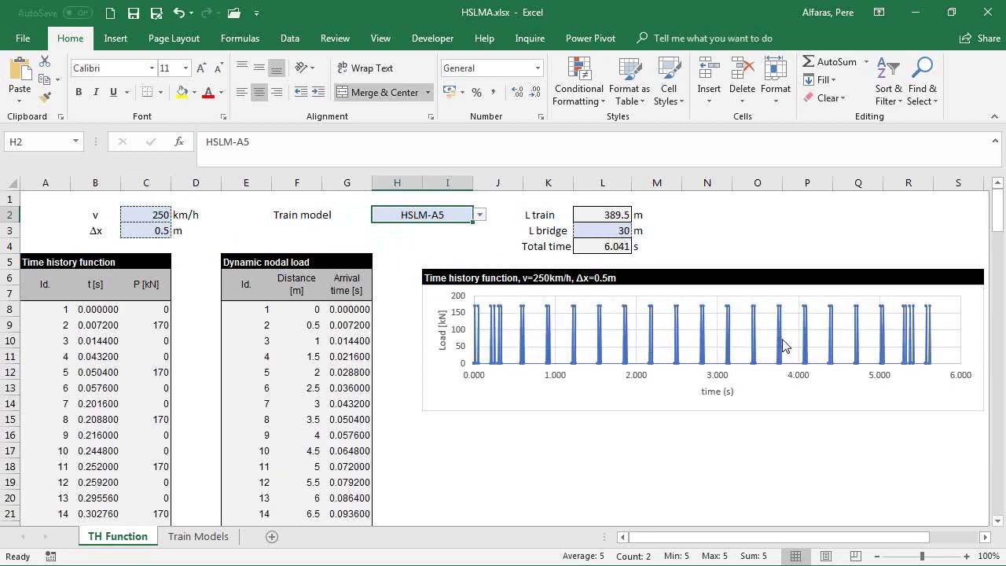
Set the train speed v to 300 km/h and the increment Δx to 1 m
double_click(151, 214)
type("300")
key("Return")
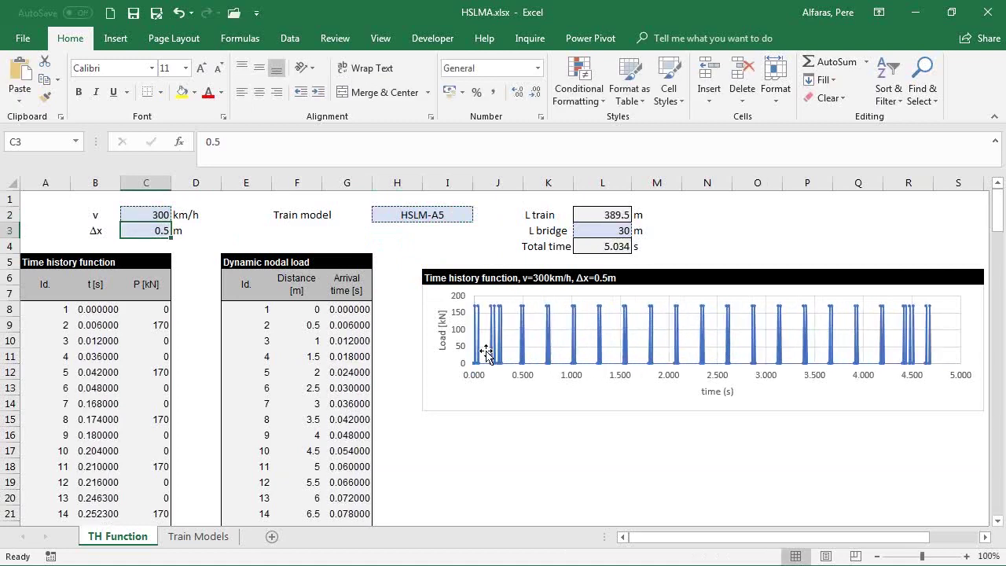
type("1")
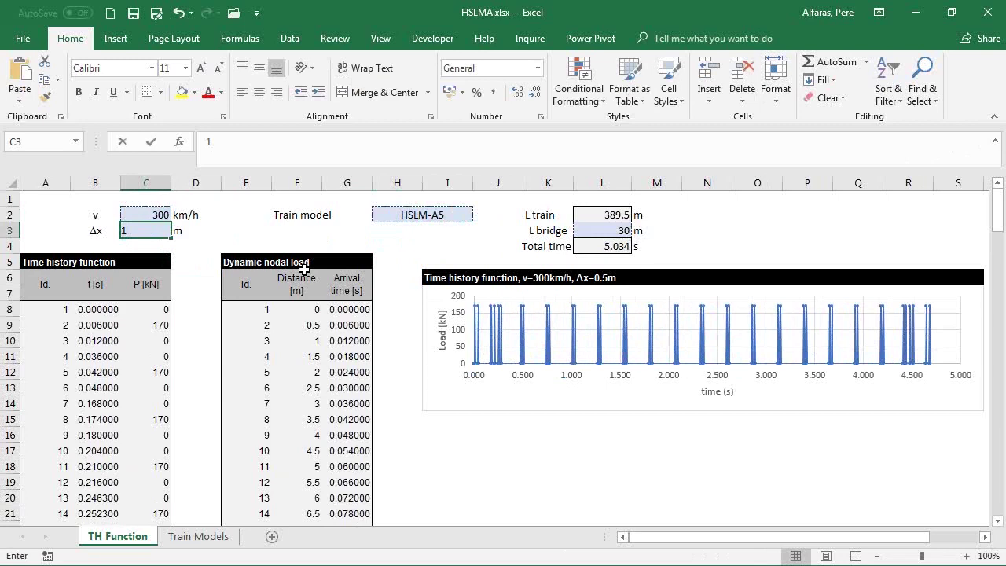
key("Return")
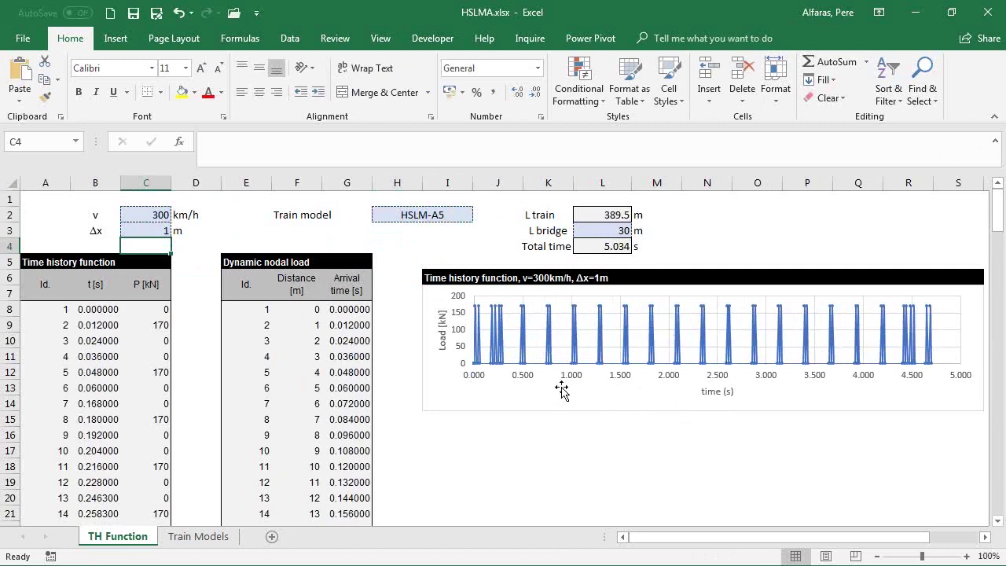
Set the train model to Test
left_click(414, 215)
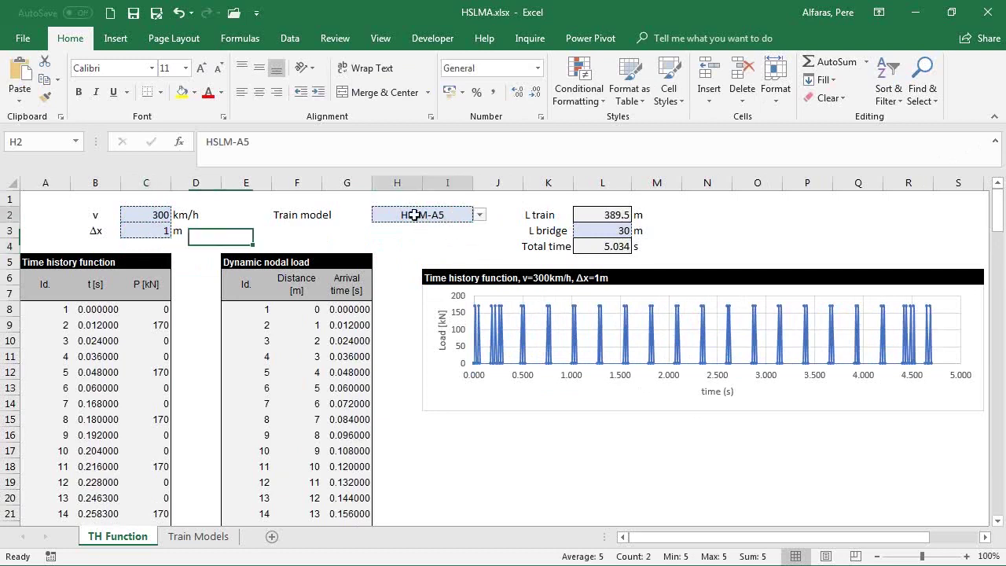
left_click(479, 215)
left_click_drag(477, 255, 481, 284)
left_click(384, 299)
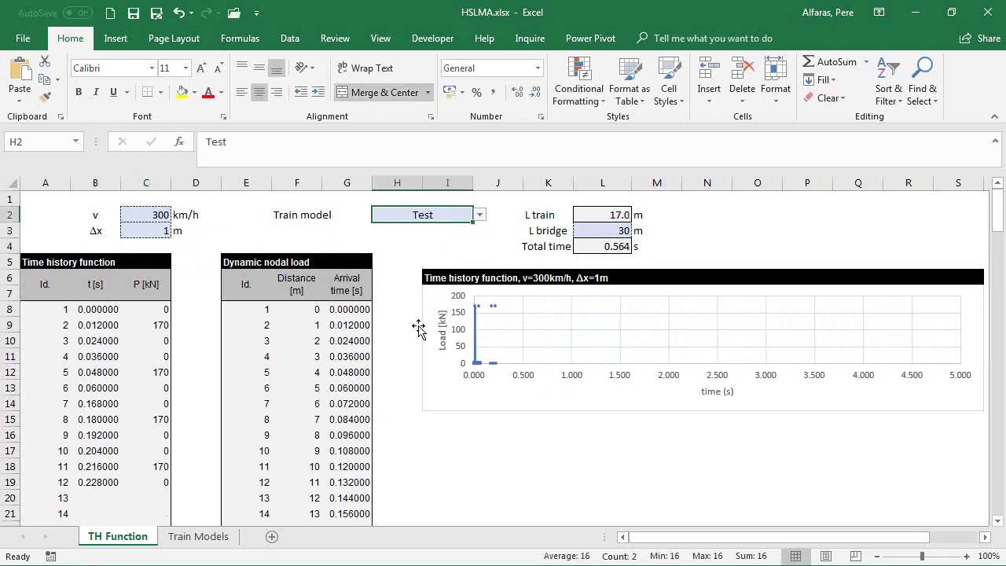
Set the increment Δx to 0.5 m
key("Left")
key("Left")
key("Left")
key("Left")
key("Left")
key("Down")
type("0")
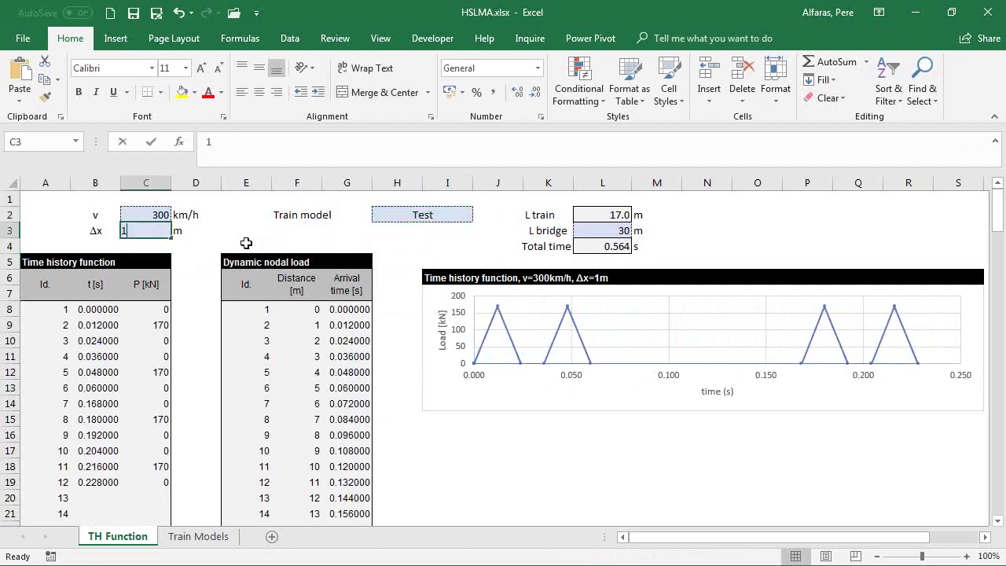
type(".5")
key("Return")
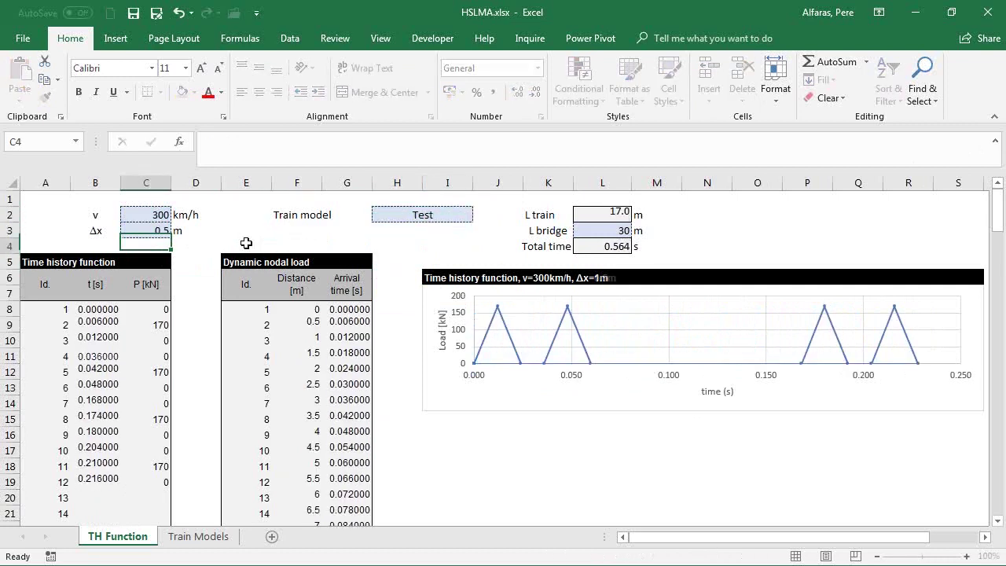
left_click(235, 239)
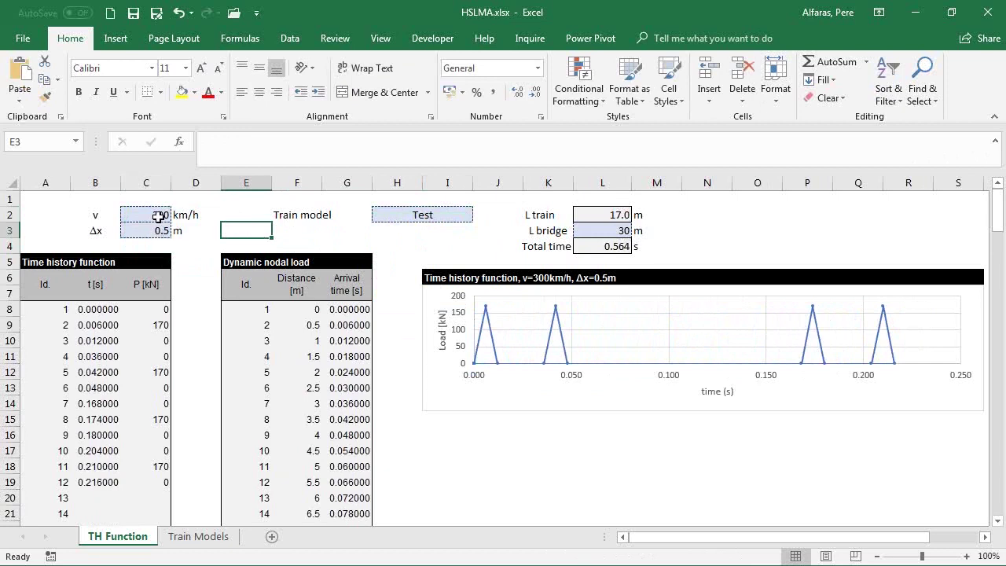
left_click(154, 216)
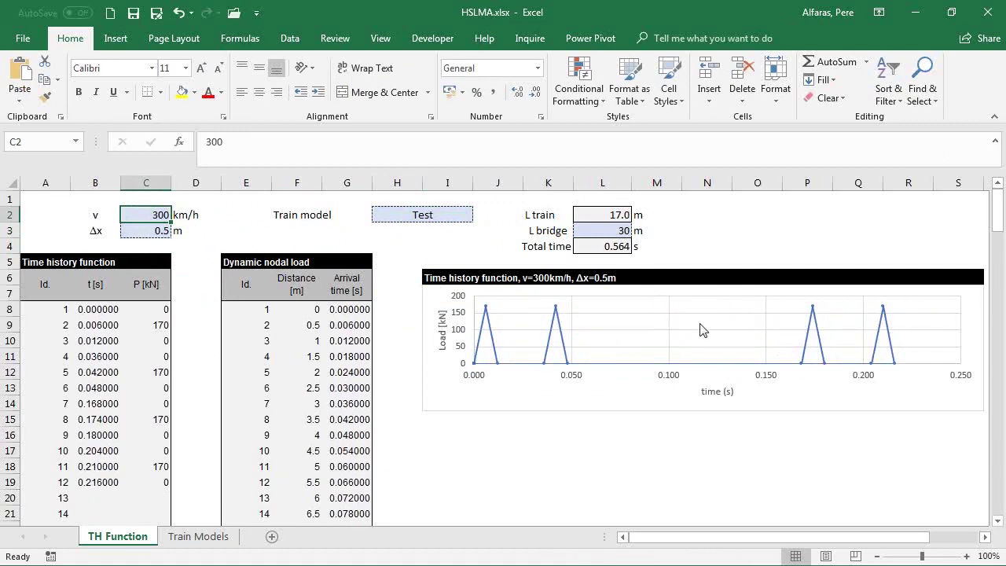
Copy the time and load values in B8:C19 of the time history function table
left_click(125, 352)
left_click(93, 310)
left_click_drag(93, 309, 161, 472)
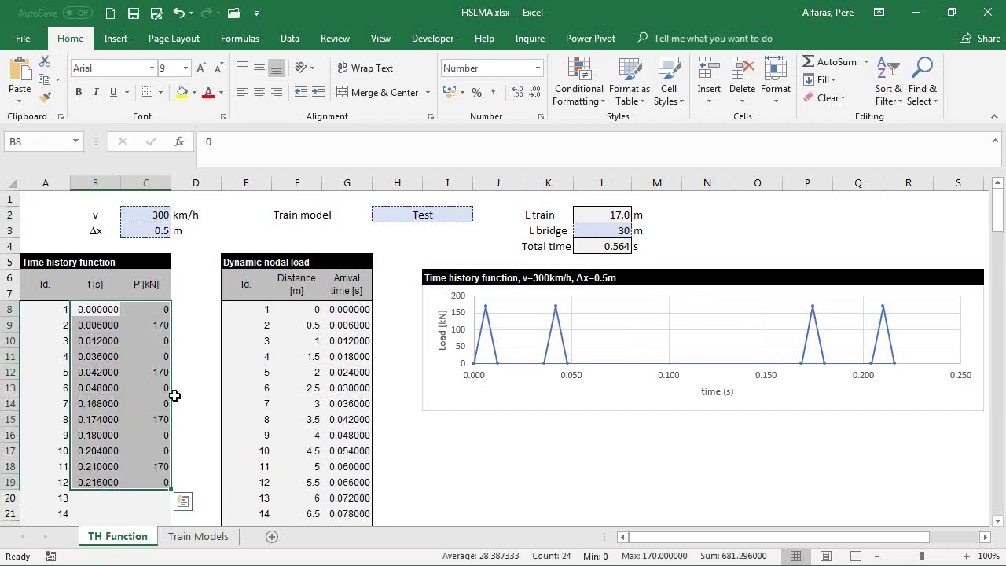
key("ctrl+c")
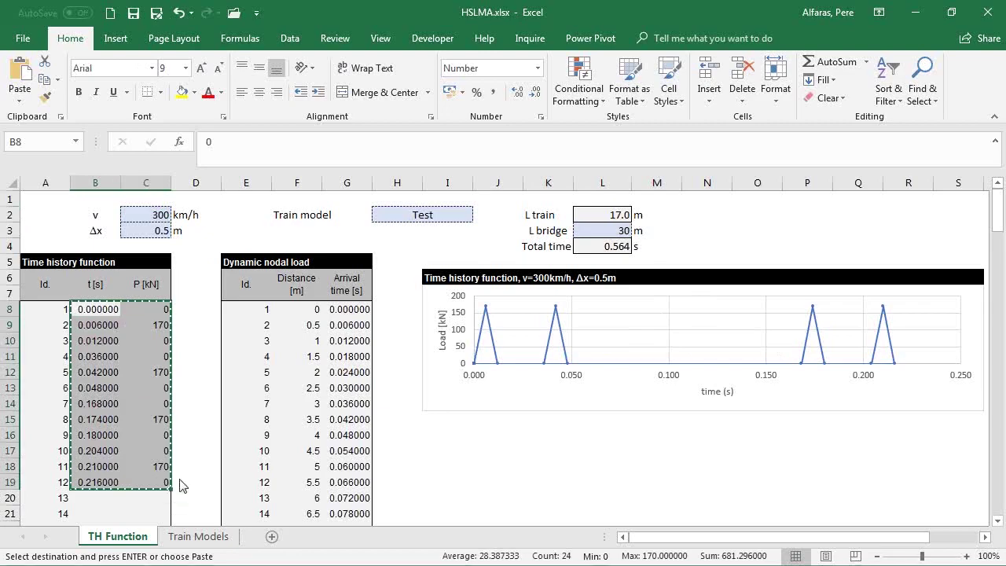
Switch to MIDAS Civil and fill the function's time column with placeholder values 1 to 8 and 10 to 12
key("alt+Tab")
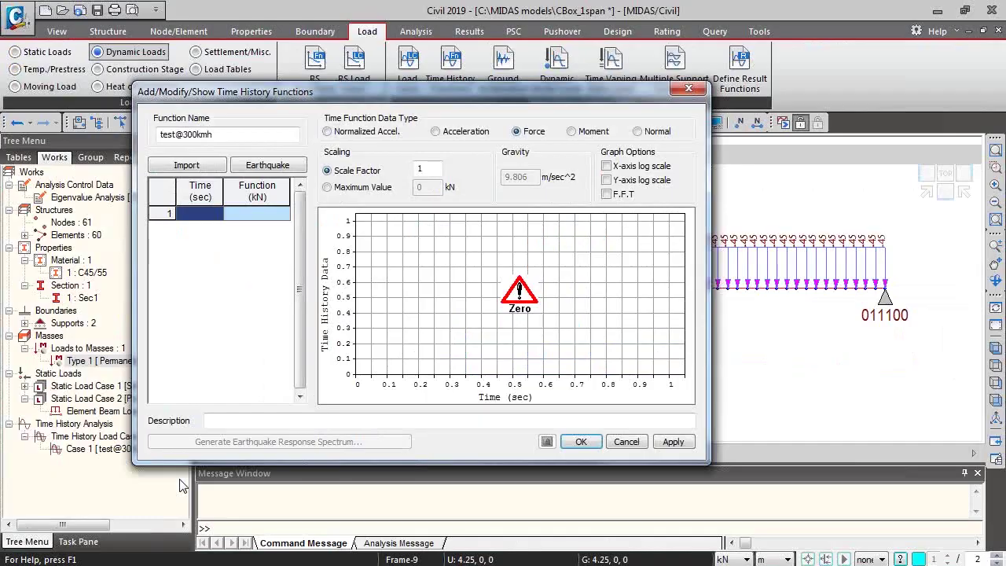
left_click(206, 216)
type("1")
key("Return")
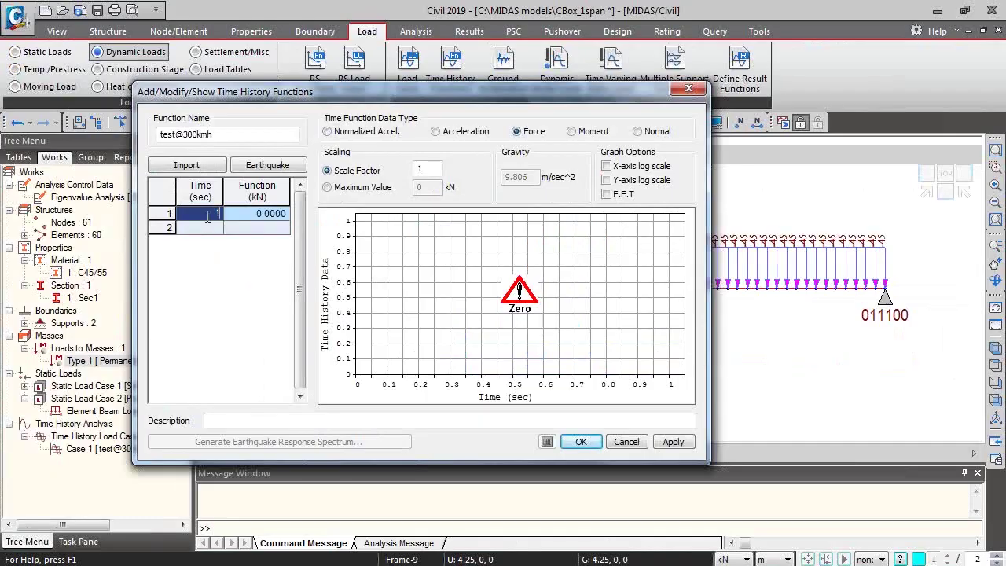
type("2")
key("Return")
type("3 4 5 6 7 8")
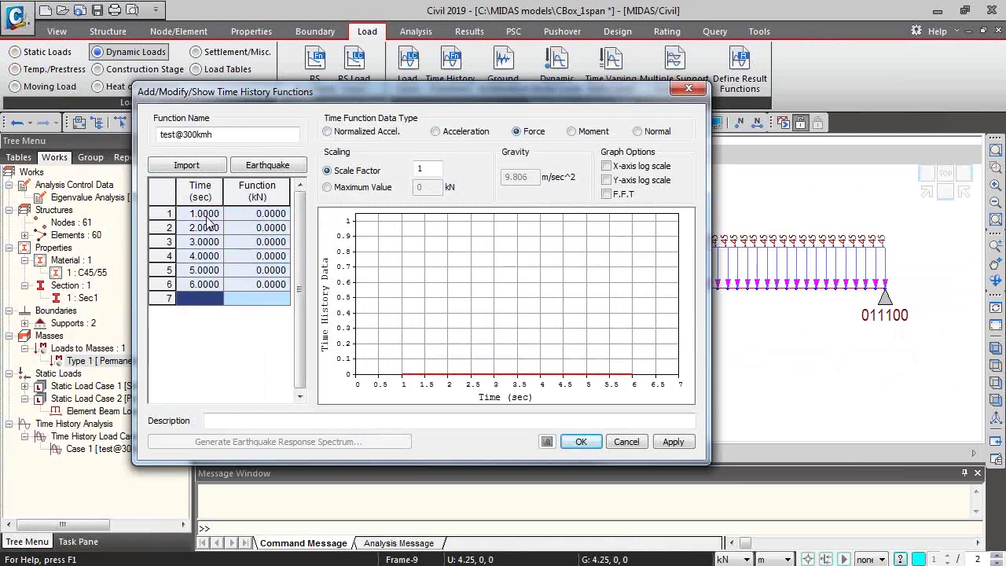
type(" 10 11 12")
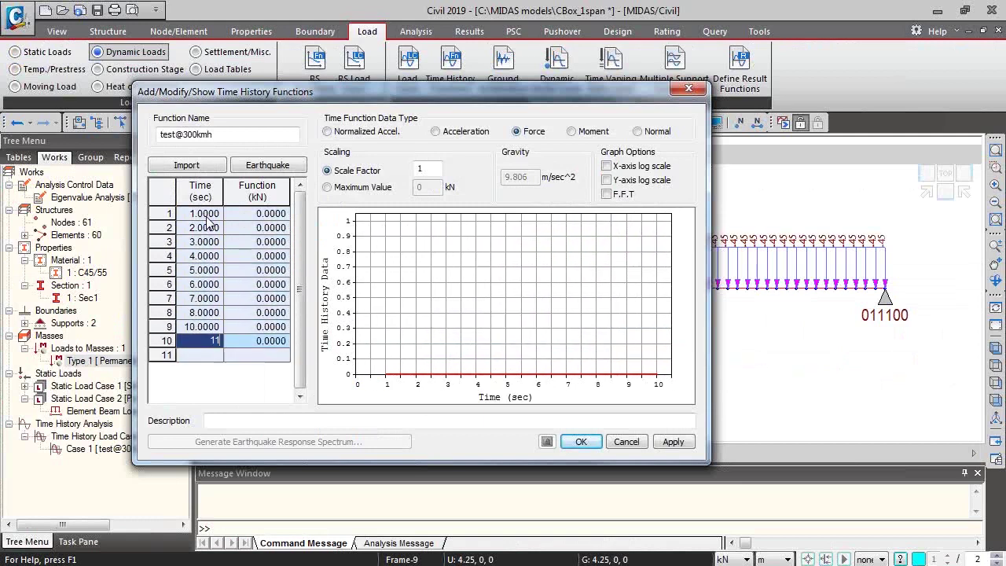
Try to paste the copied time and force values starting at the first row of the function table
key("Up")
left_click(220, 219)
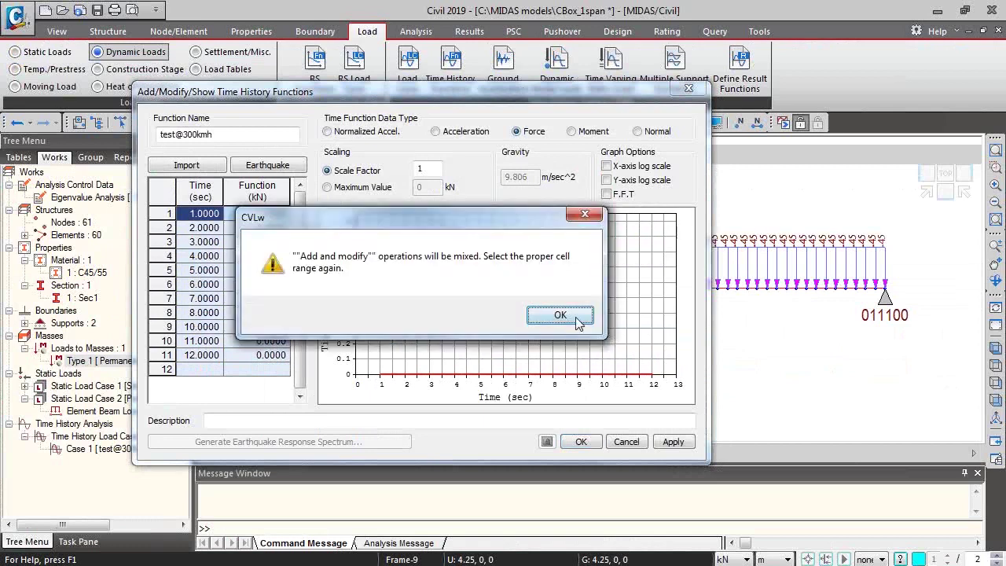
left_click(570, 315)
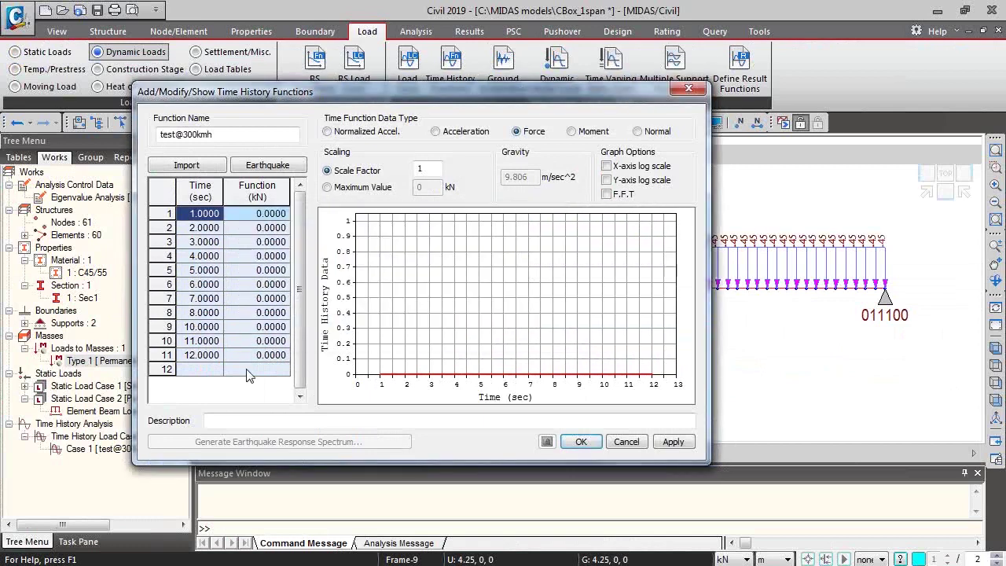
Add a twelfth row to the function table with a placeholder time of 13
left_click(206, 369)
type("13")
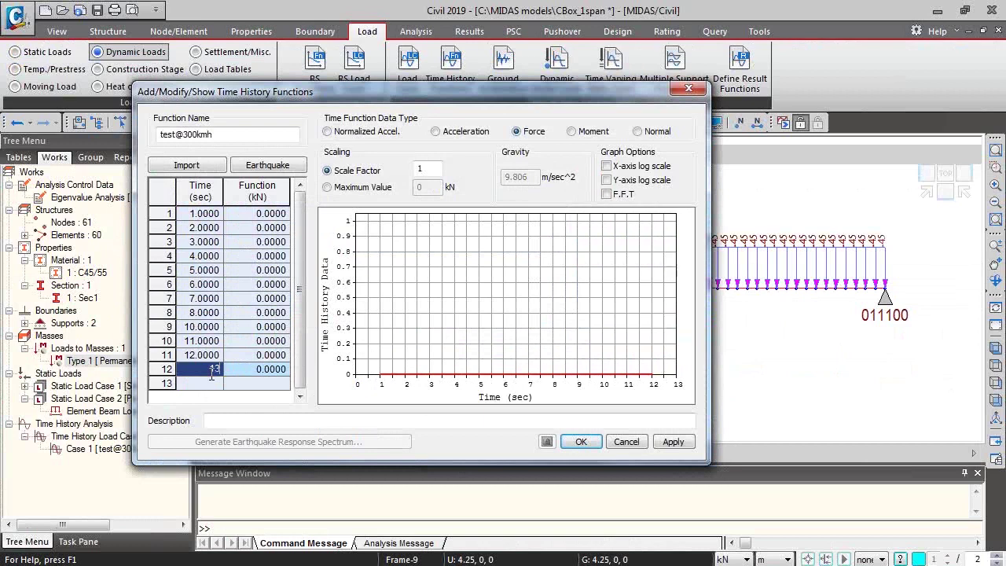
key("Return")
Paste the copied time and force values over the placeholder rows, then save the test@300kmh function and close the function list
left_click(204, 214)
key("ctrl+v")
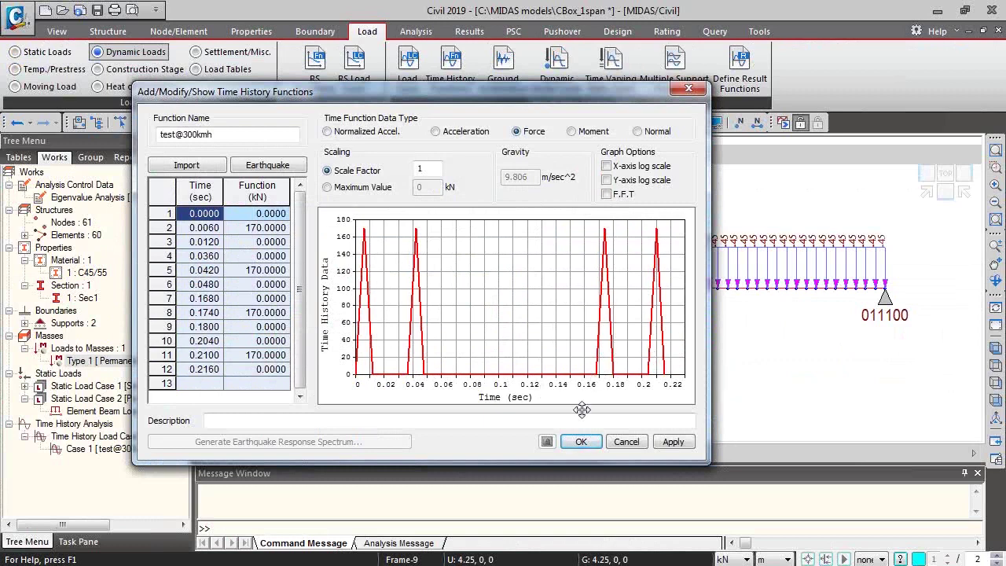
left_click(583, 442)
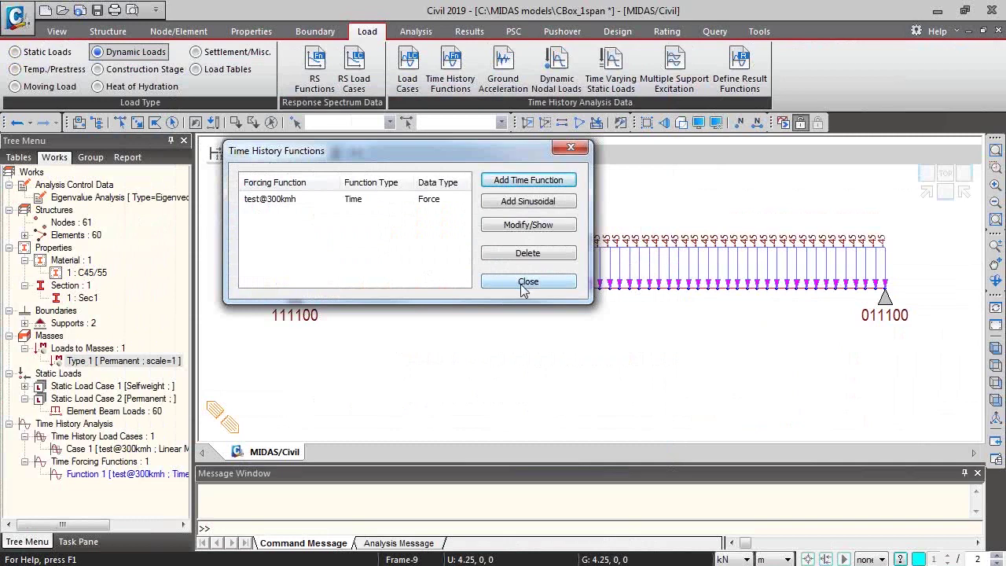
left_click(524, 290)
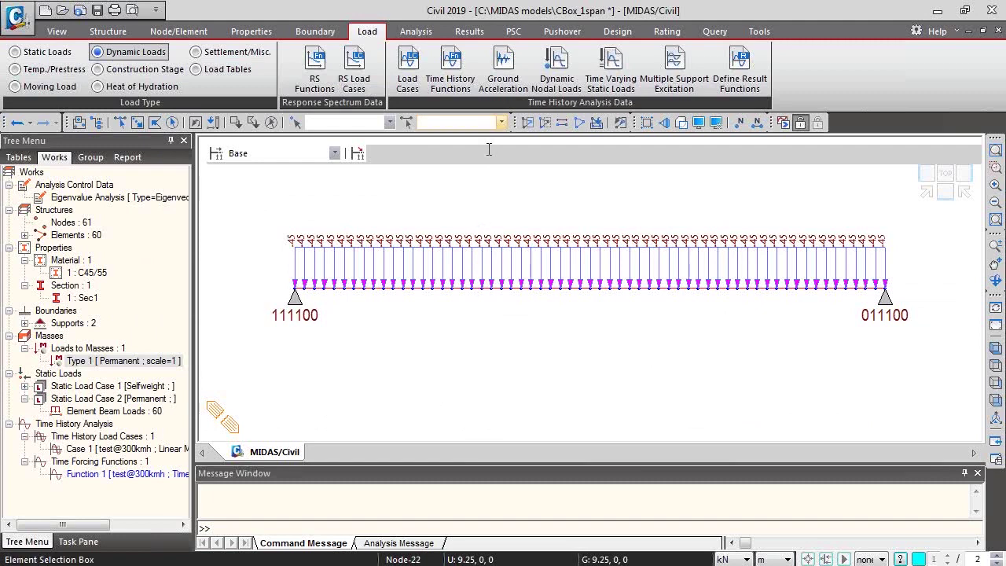
Start defining dynamic nodal loads with the test@300kmh time history load case and the test@300kmh function
left_click(556, 69)
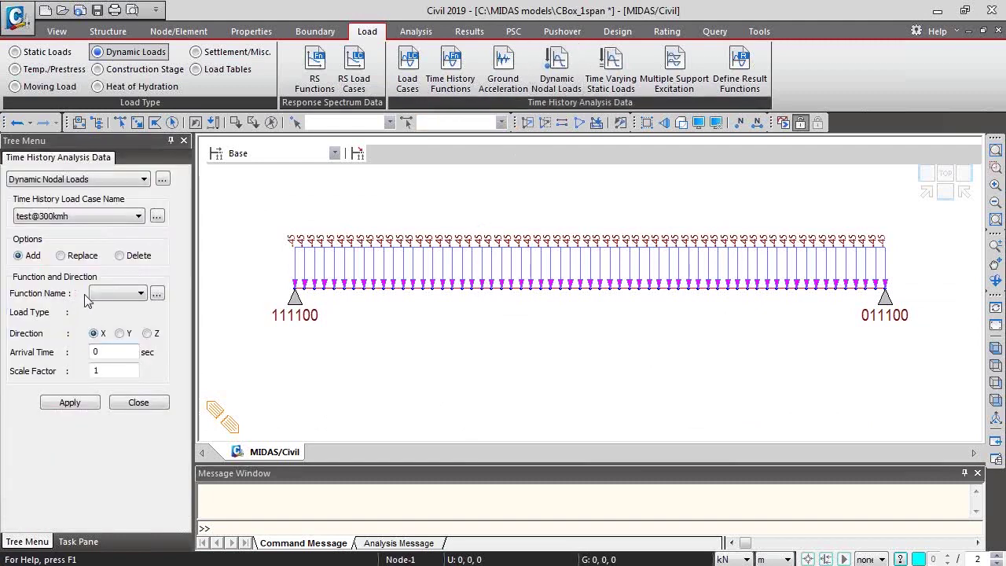
left_click(98, 217)
left_click(101, 230)
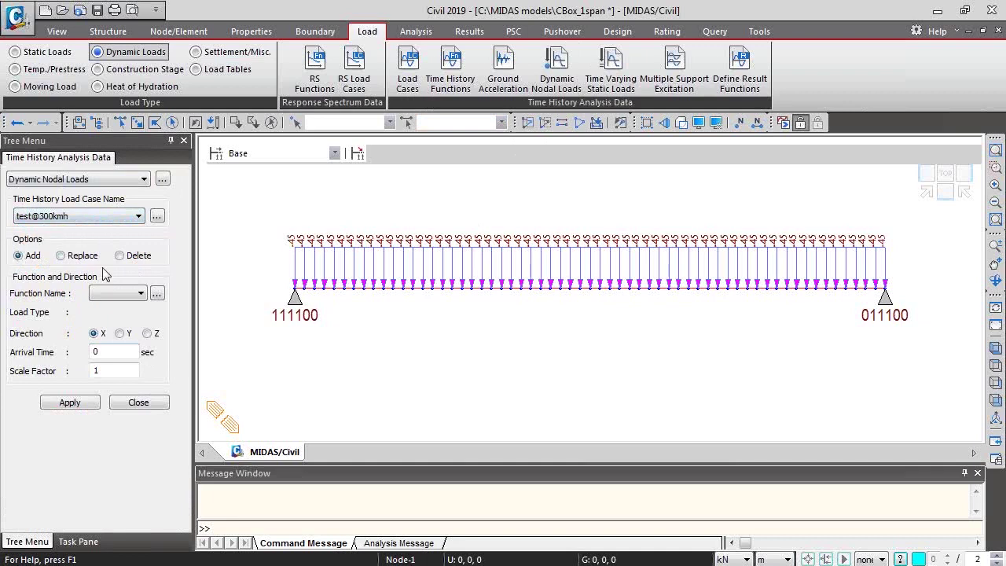
left_click(116, 295)
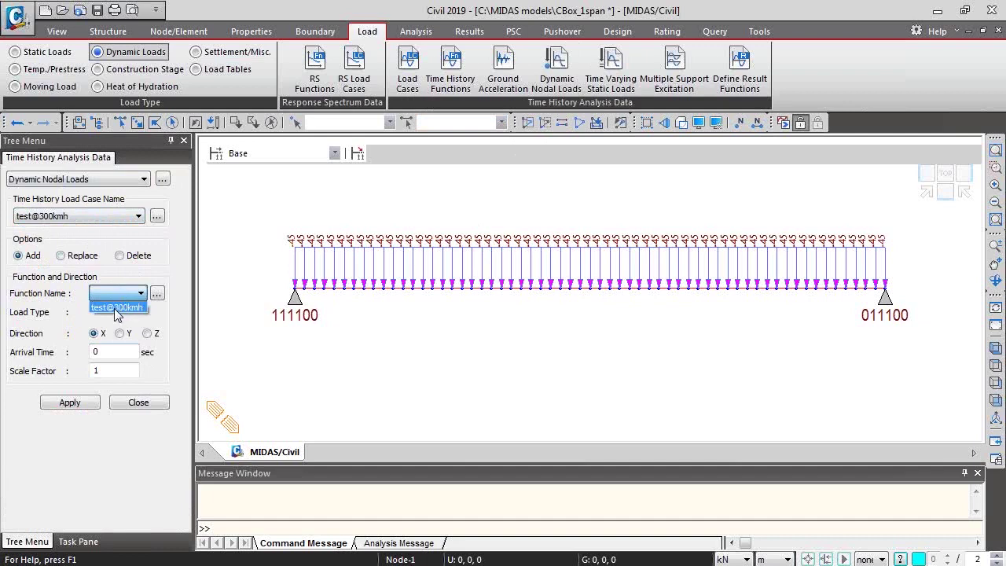
left_click(117, 308)
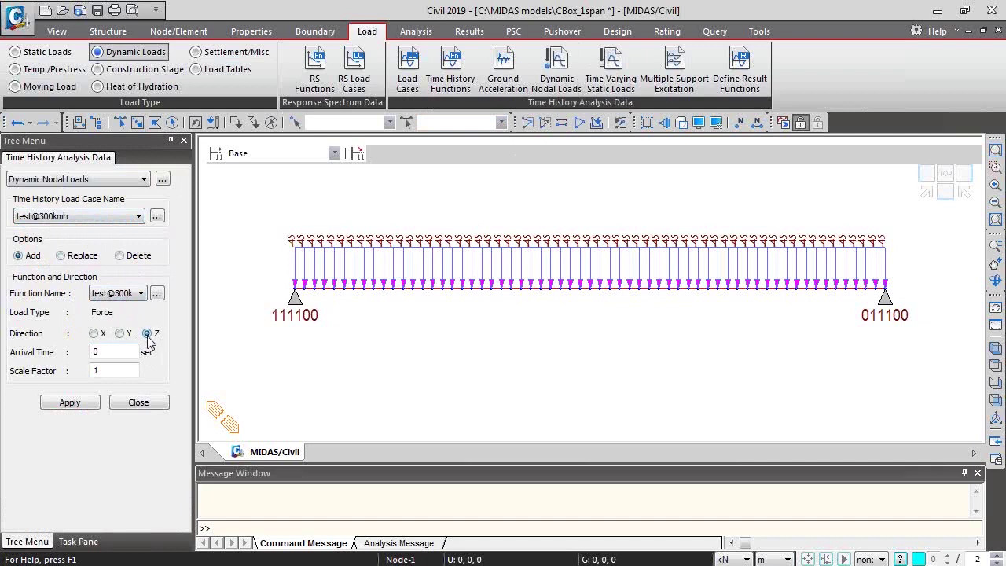
Set the dynamic nodal load direction to Z with a scale factor of -1 and an arrival time of 0 sec
double_click(96, 370)
left_click(123, 352)
left_click(102, 403)
double_click(99, 367)
left_click(115, 351)
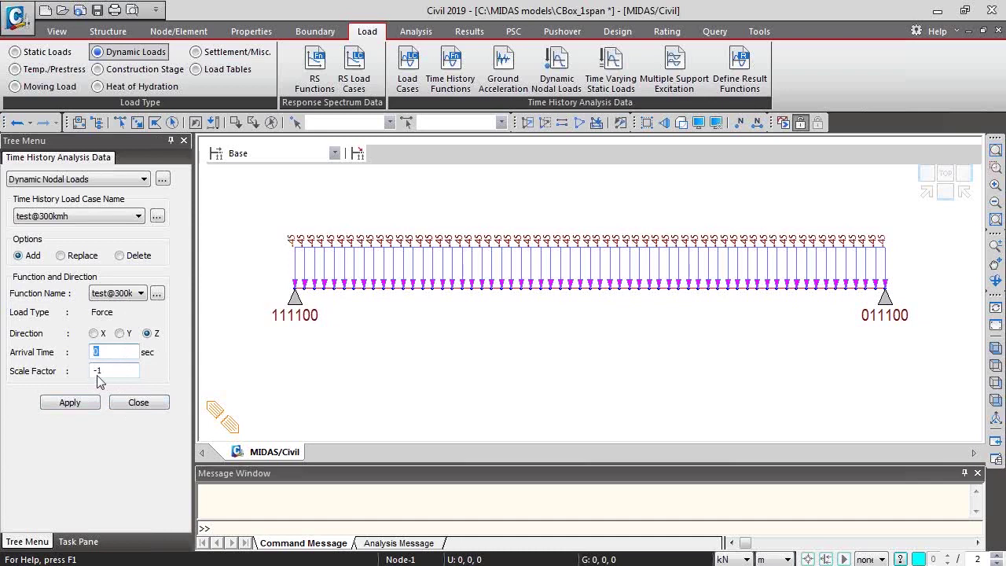
double_click(112, 351)
left_click(115, 352)
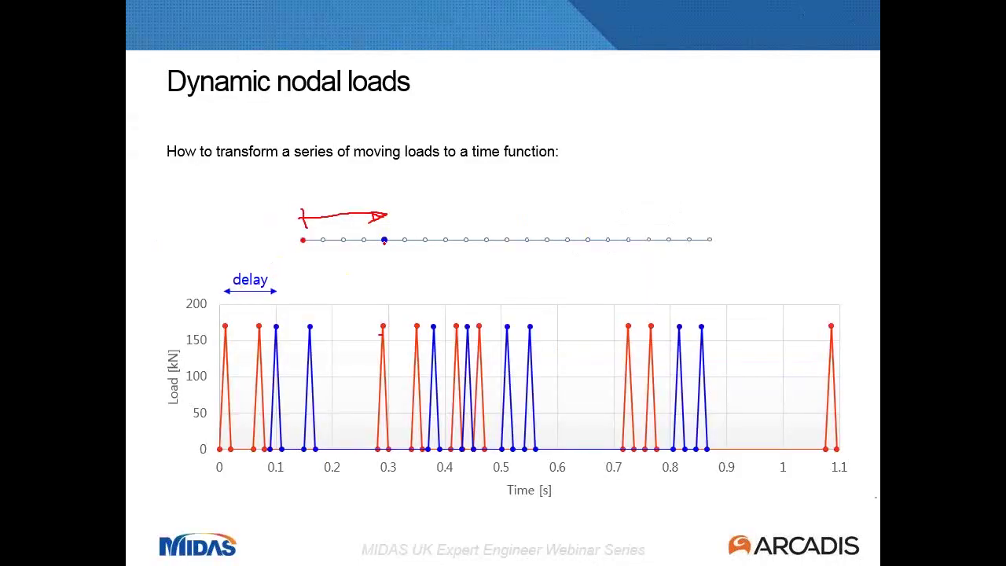
Switch back to MIDAS Civil, apply the dynamic nodal load to all nodes of the bridge, and close the load definition
key("alt+Tab")
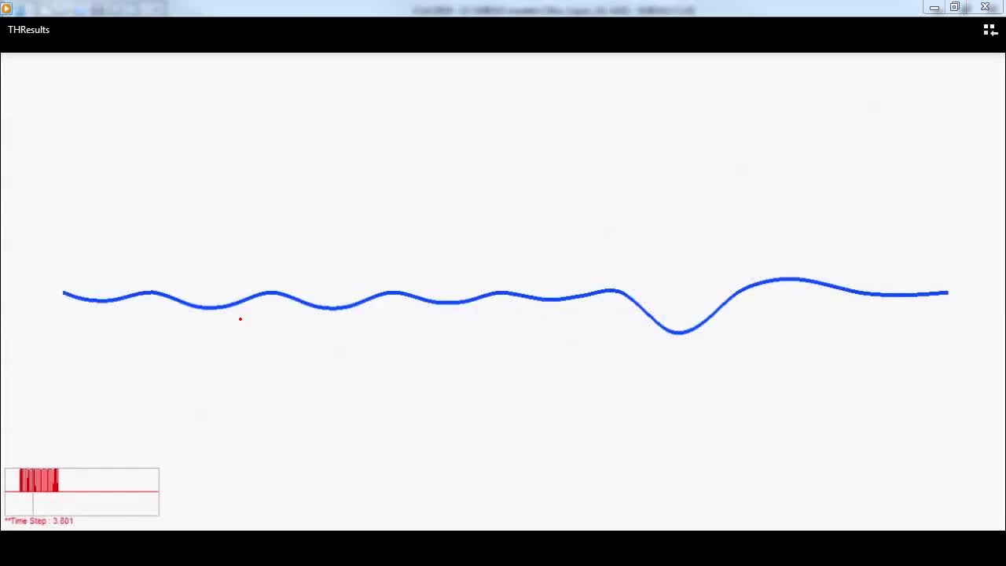
key("alt+Tab")
key("alt+Tab")
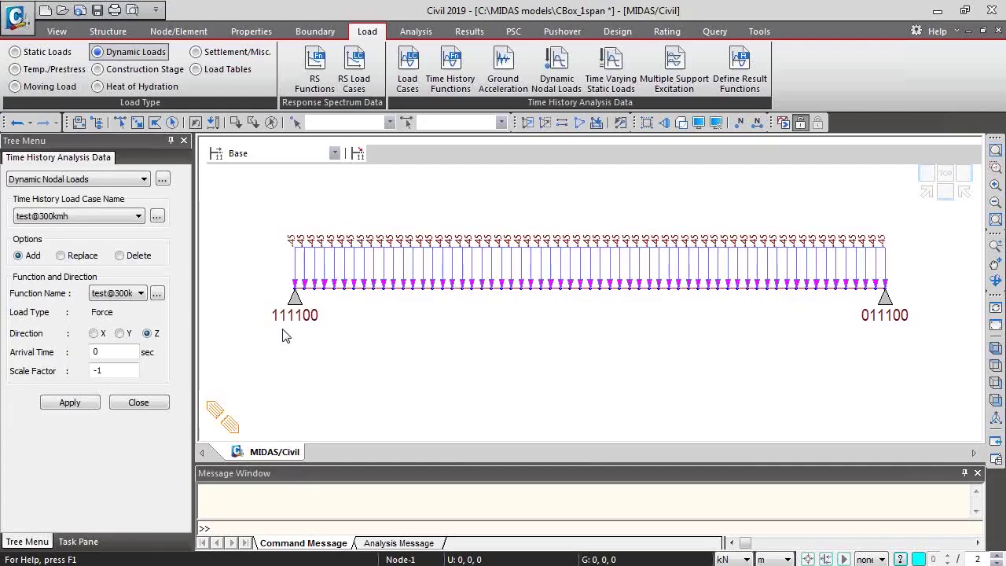
left_click(172, 122)
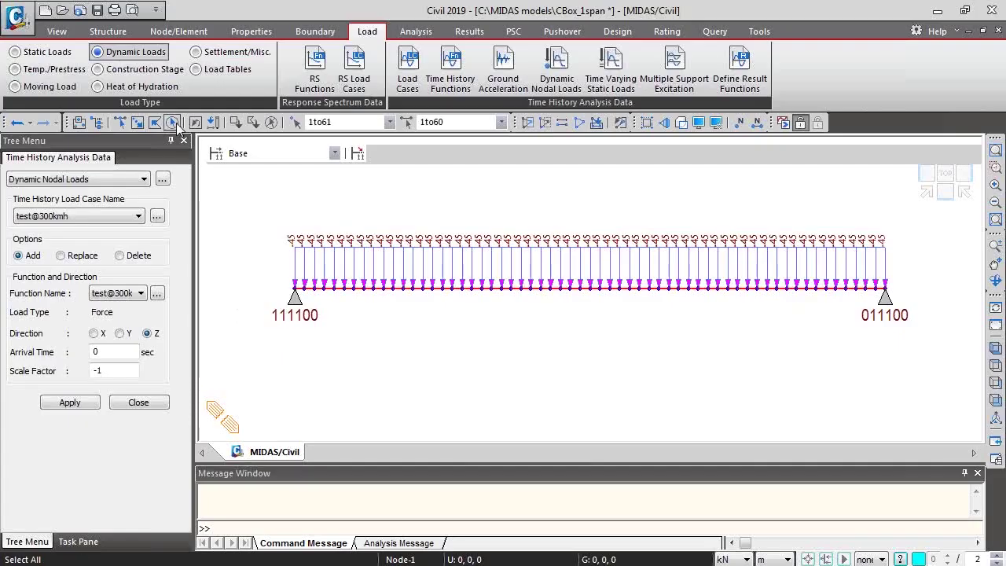
left_click(86, 405)
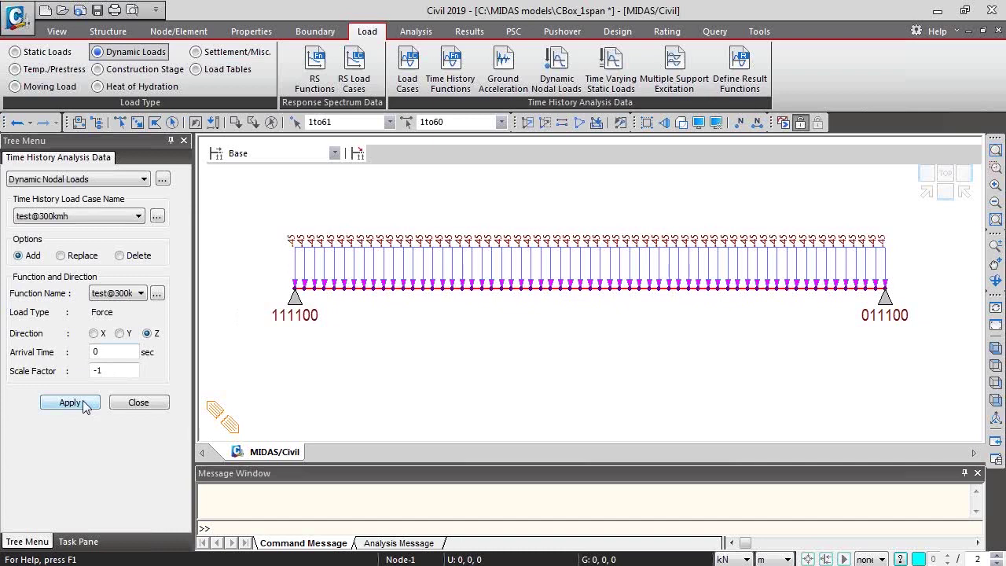
left_click(79, 404)
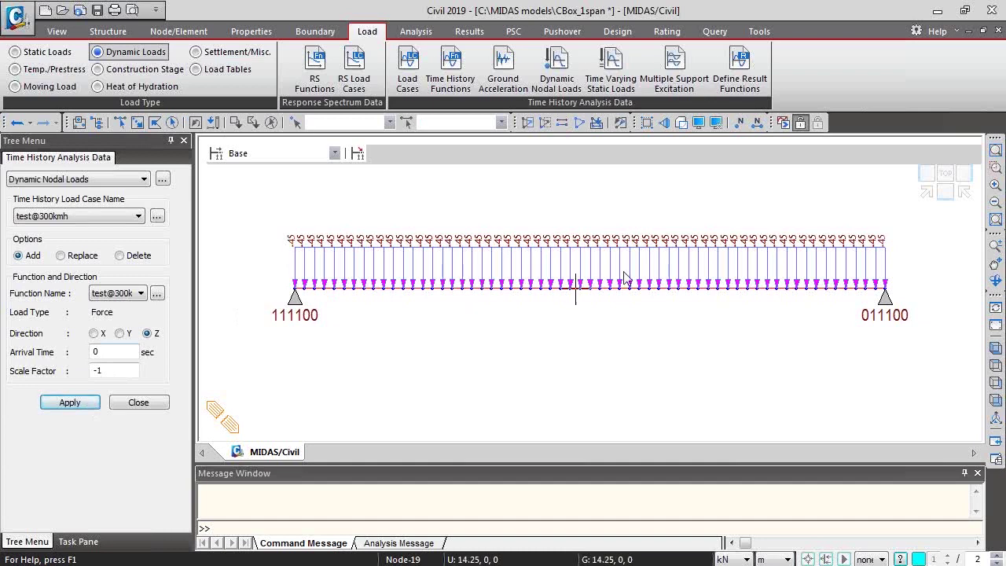
left_click(158, 403)
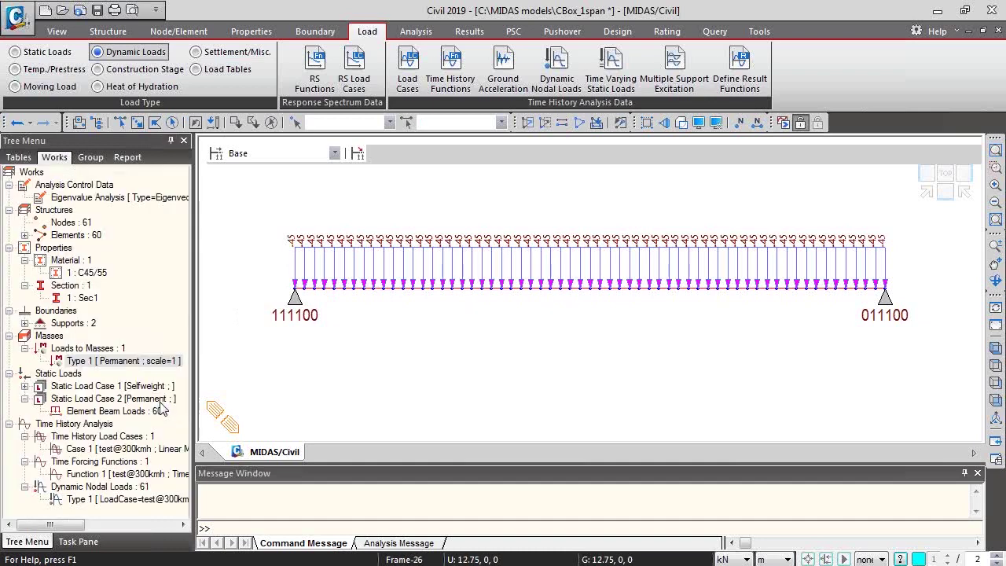
Open the Dynamic Nodal Loads table from the static load structure tables and go to its first row
left_click(28, 159)
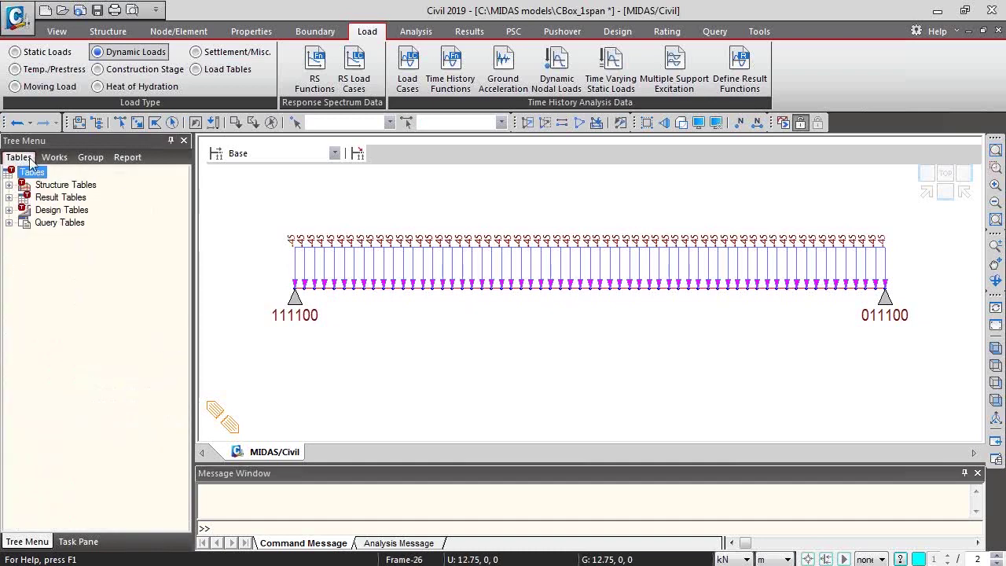
left_click(9, 184)
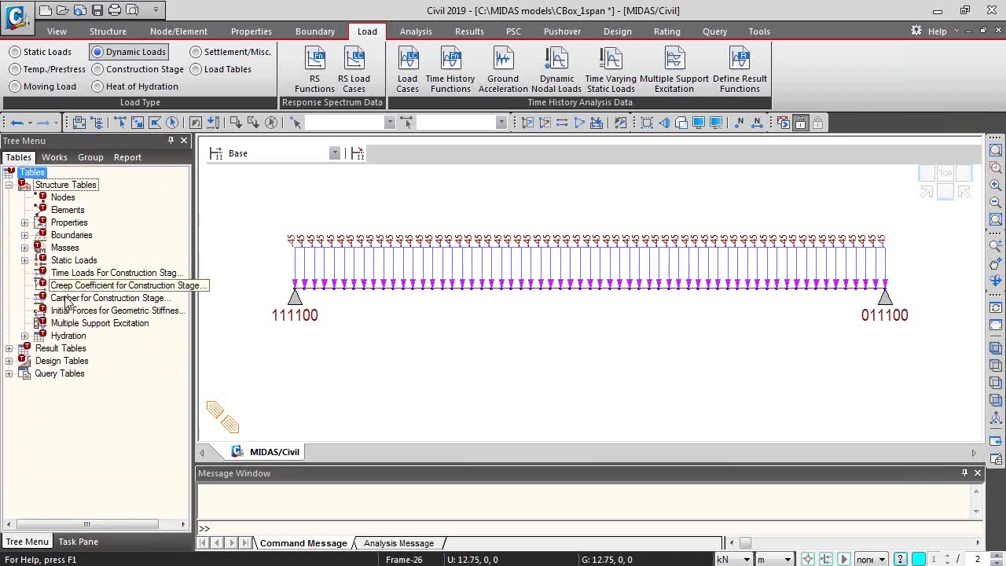
left_click(24, 260)
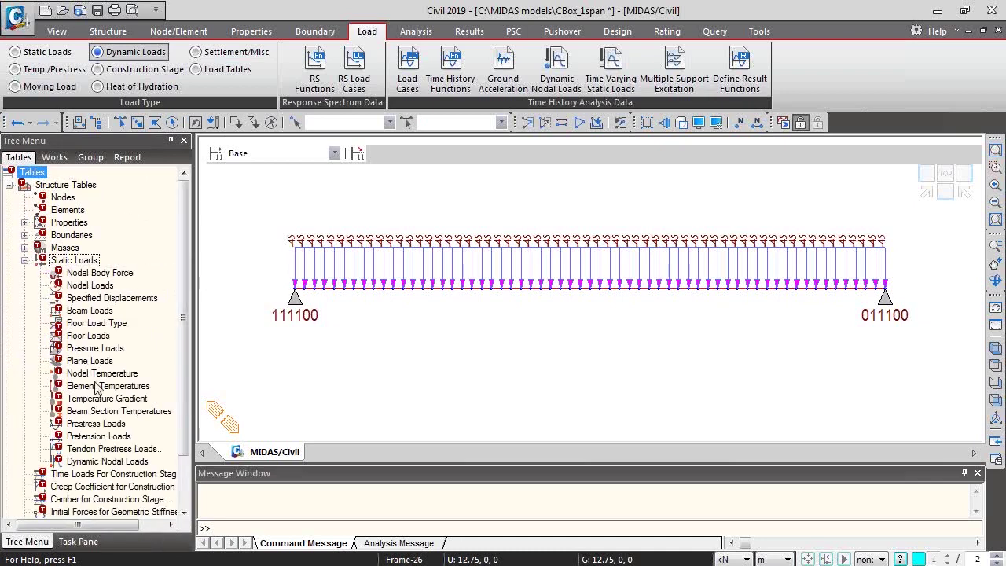
double_click(116, 462)
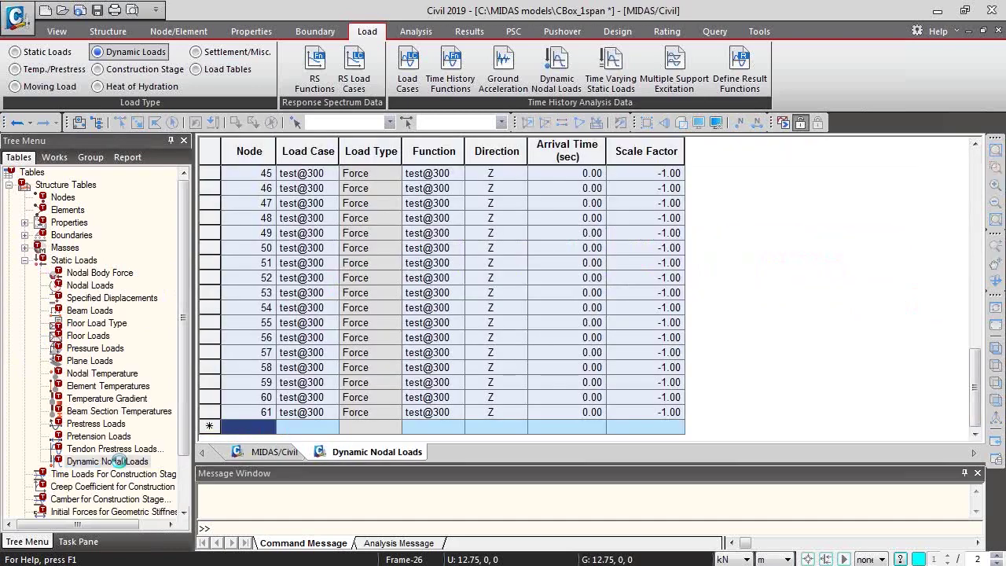
scroll(591, 262, "up", 11)
scroll(591, 261, "up", 4)
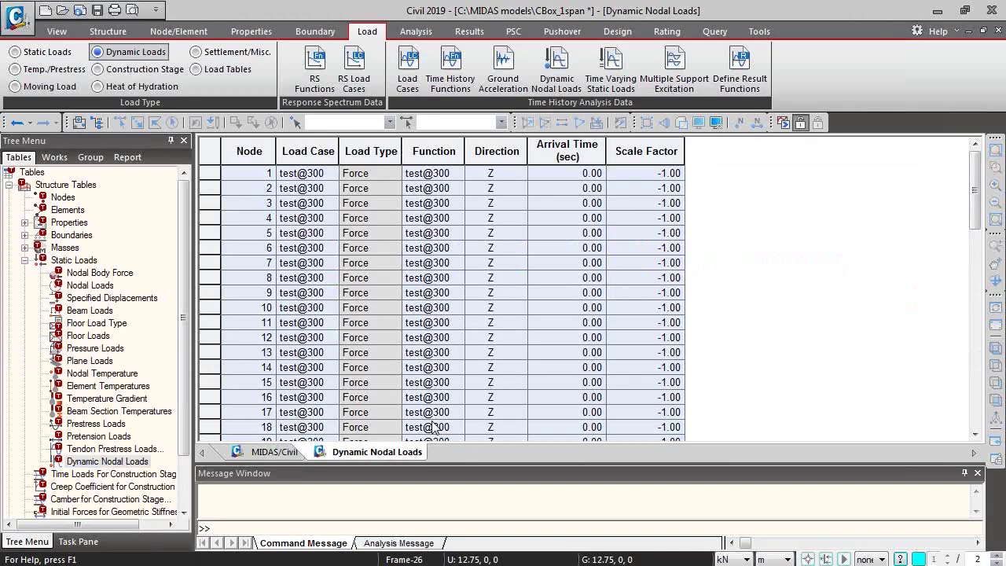
Switch to the HSLMA.xlsx workbook in Excel and copy the whole arrival time column of the dynamic nodal load table from G8 down
key("alt+Tab")
left_click(307, 309)
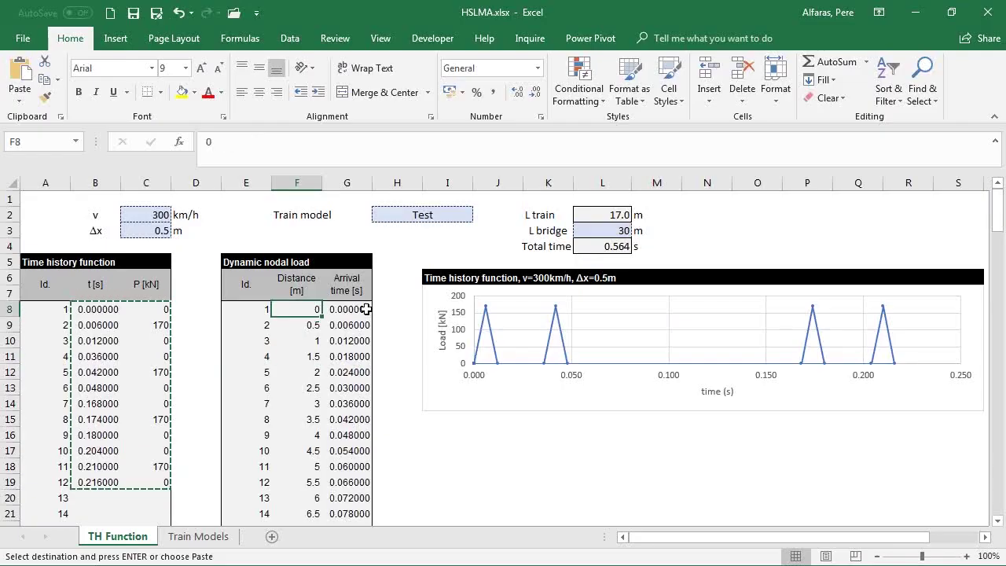
left_click(363, 310)
key("ctrl+shift+Down")
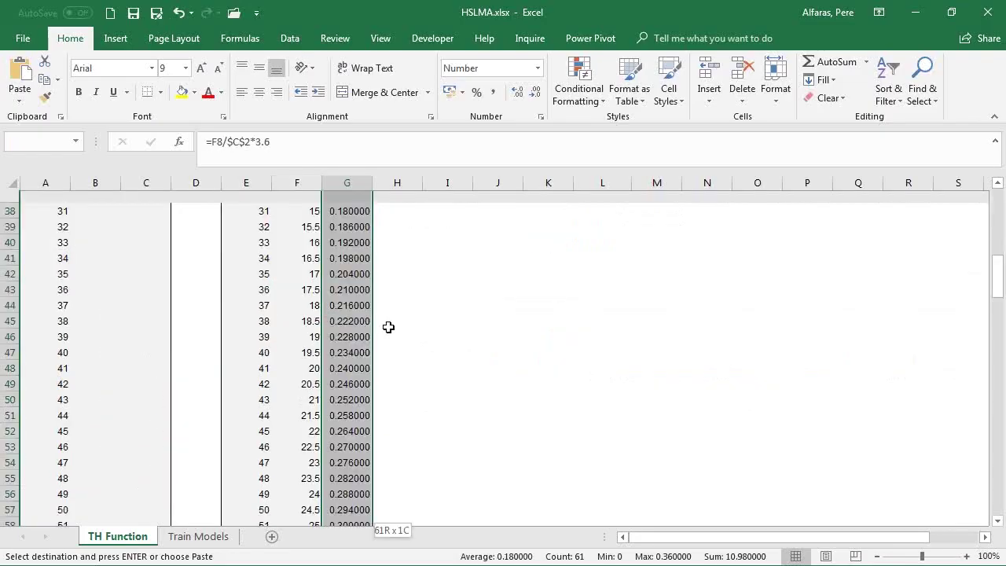
key("ctrl+c")
scroll(385, 319, "up", 15)
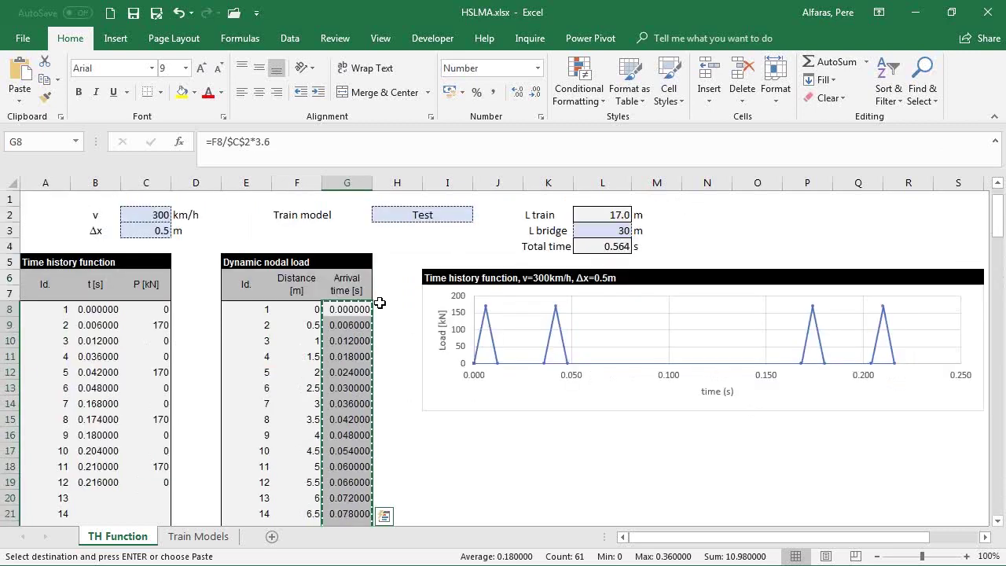
Switch to MIDAS Civil, paste the copied values into the Arrival Time column for all nodes, and check the first rows
key("alt+Tab")
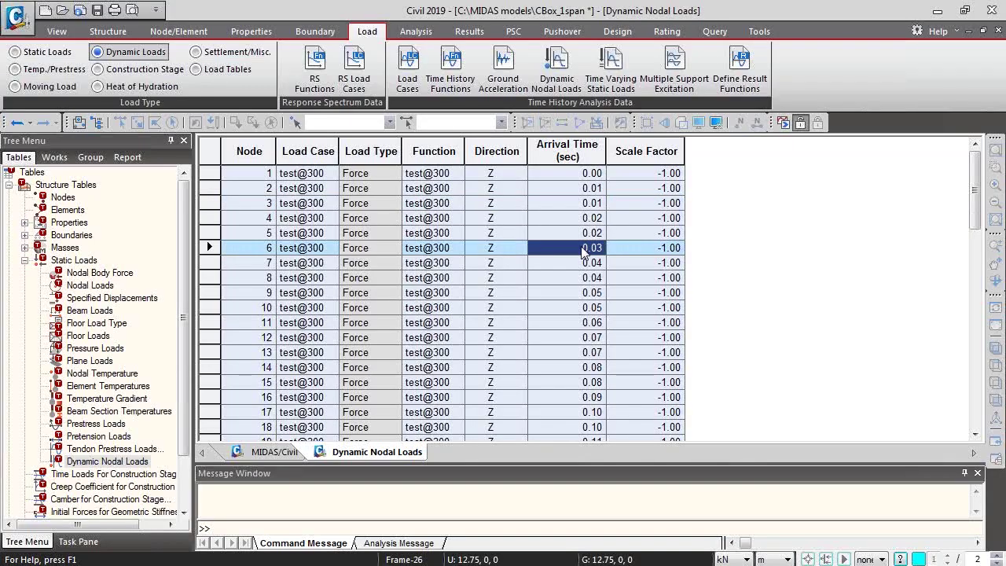
scroll(574, 286, "down", 4)
scroll(521, 292, "up", 4)
left_click(568, 174)
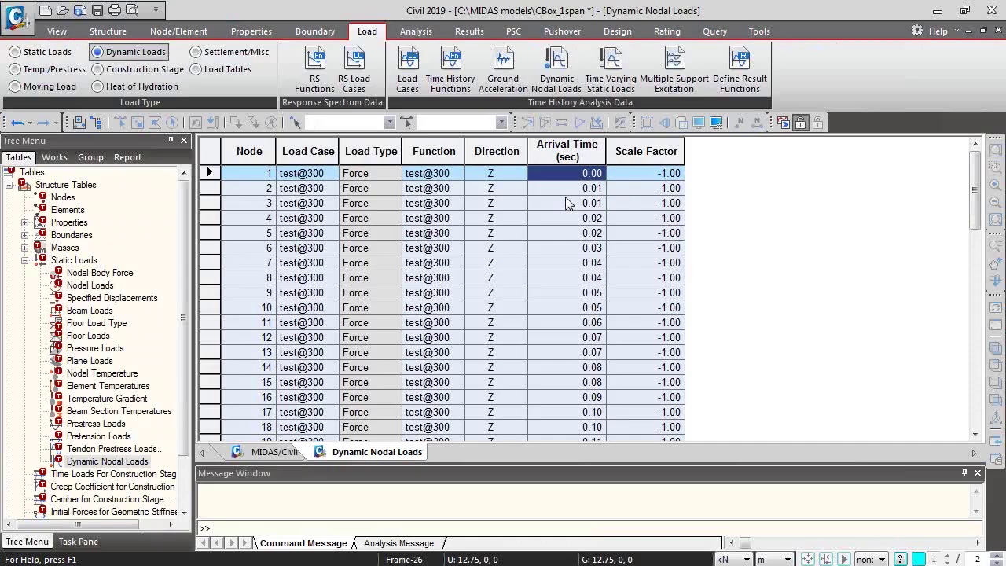
left_click(566, 191)
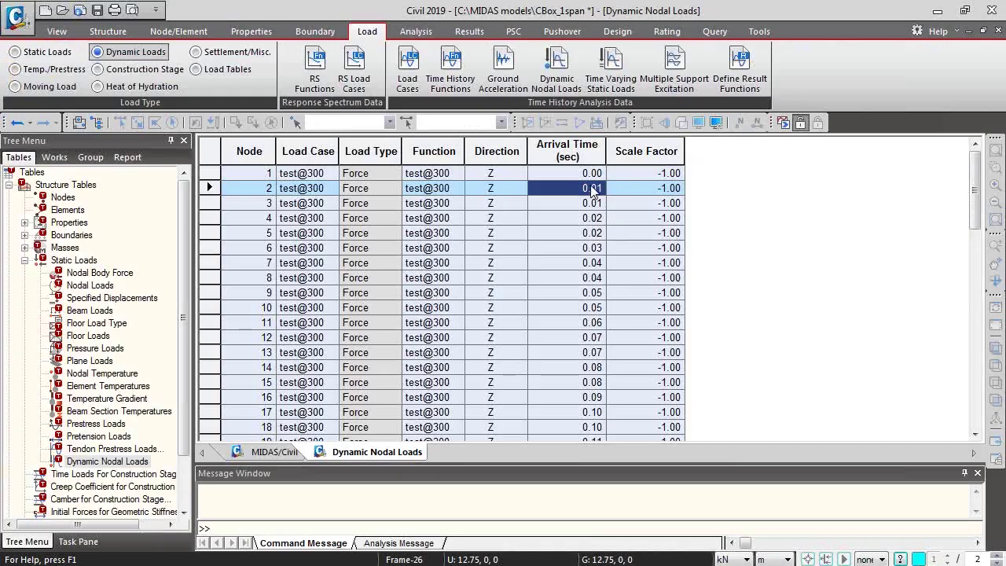
left_click(597, 206)
key("alt+Tab")
key("alt+Tab")
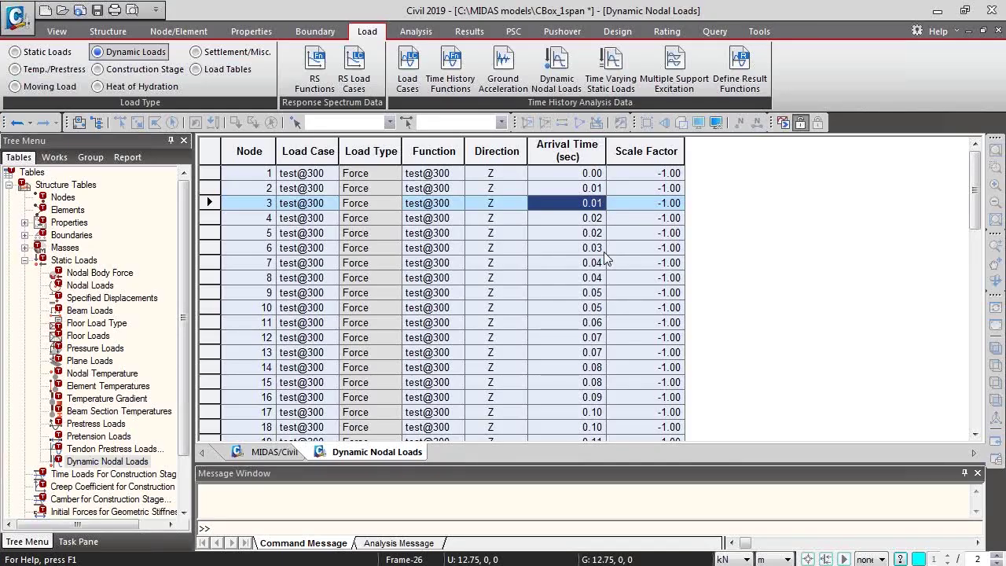
Close the Dynamic Nodal Loads table window to return to the model view
right_click(370, 452)
key("alt+Tab")
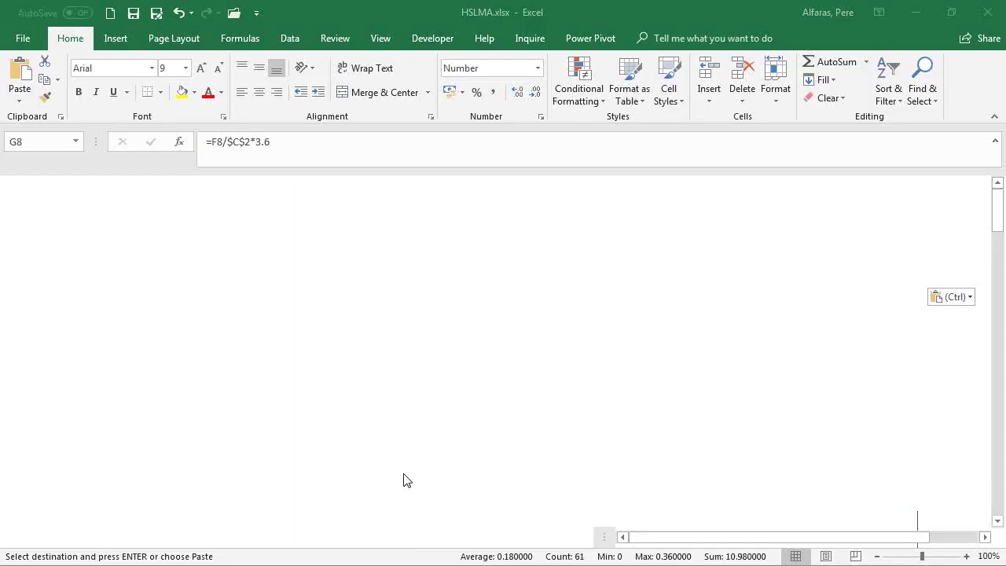
key("alt+Tab")
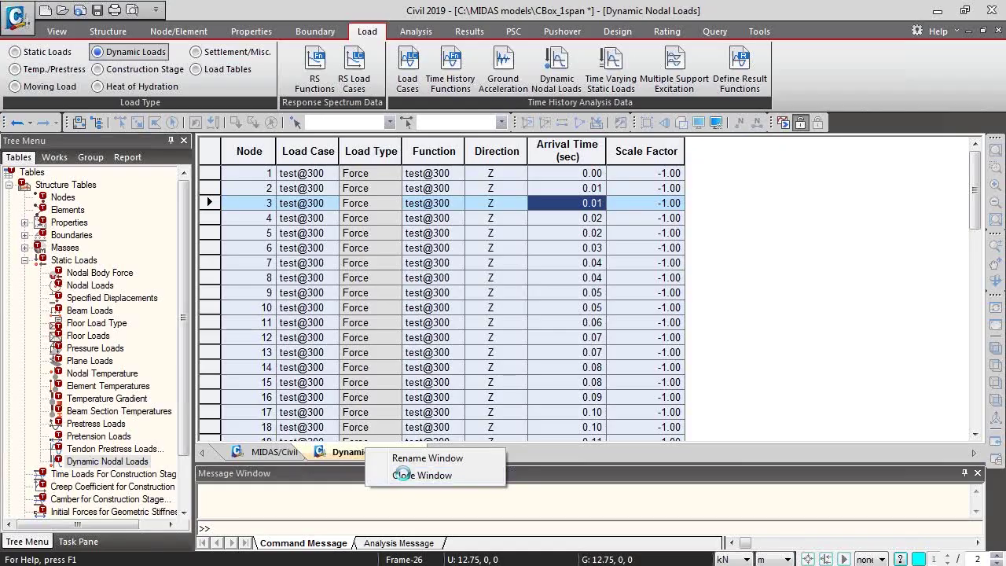
left_click(452, 539)
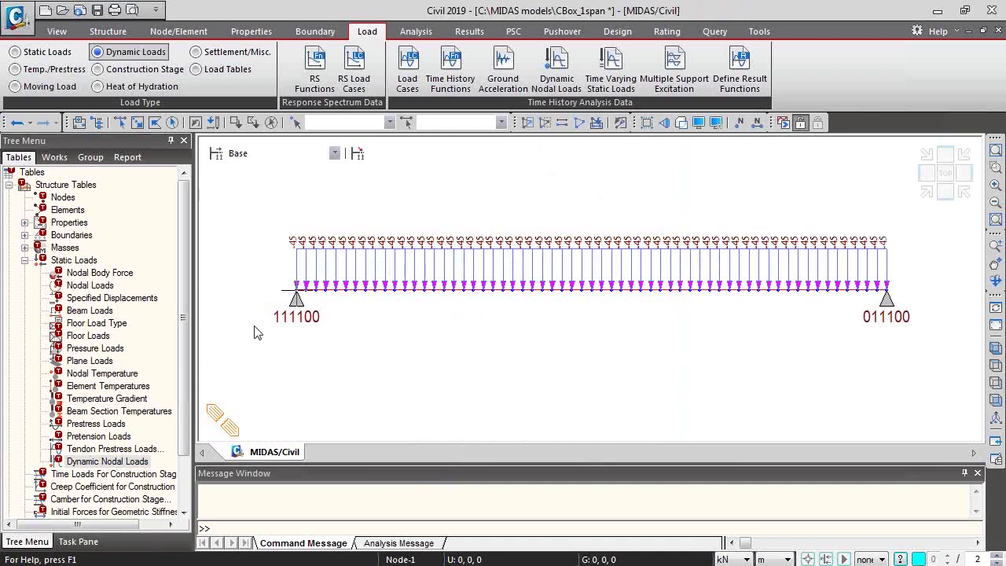
key("alt+Tab")
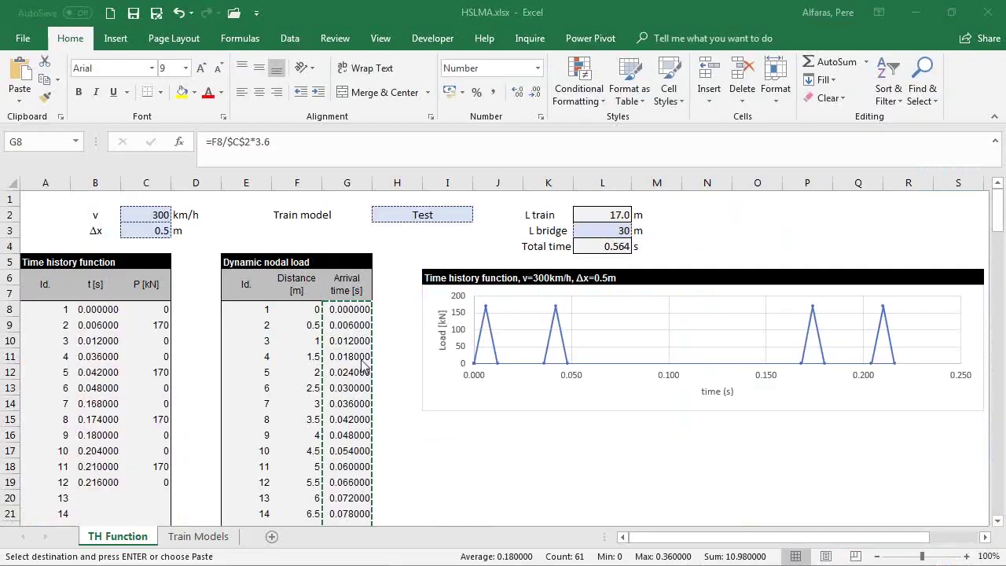
key("alt+Tab")
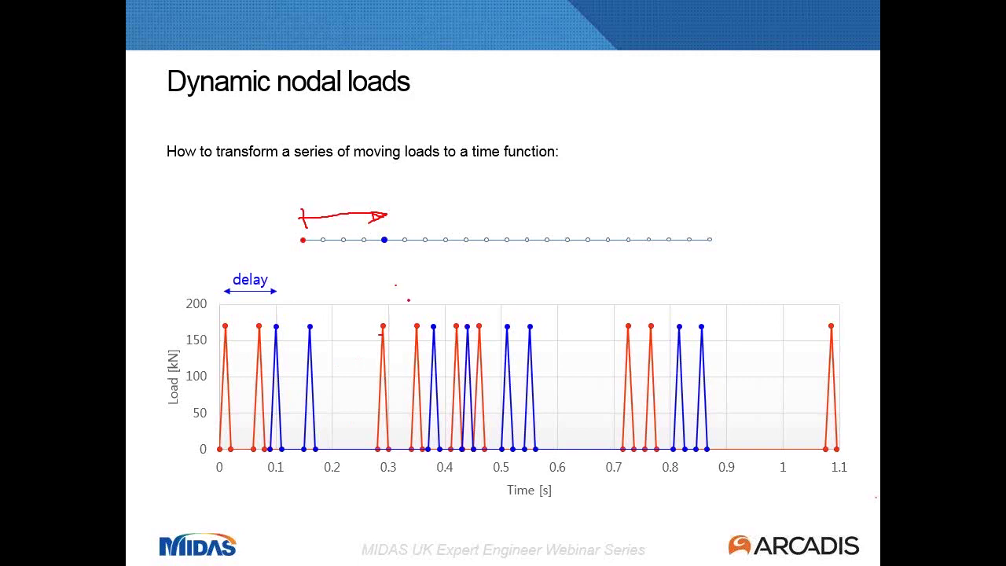
key("Right")
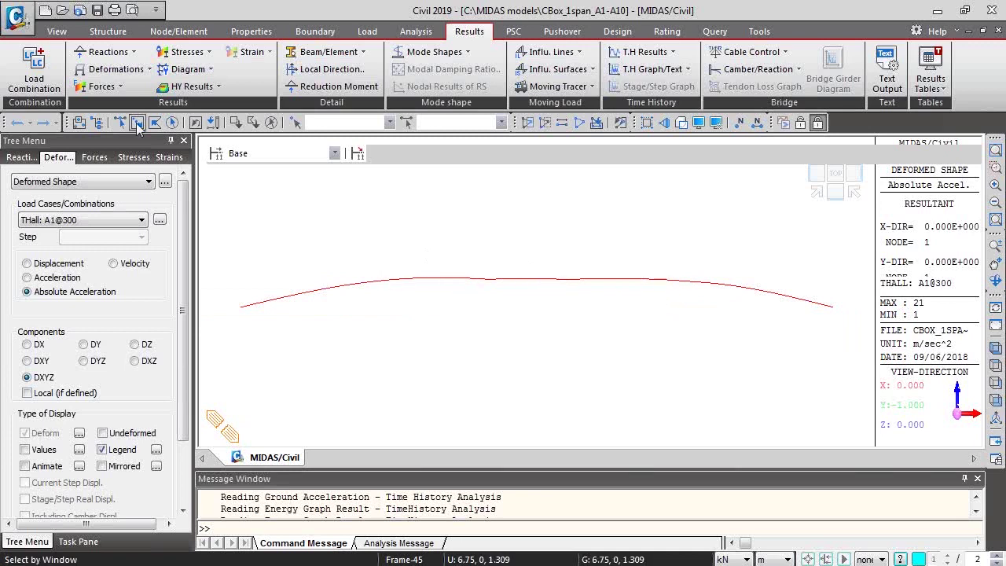
In the CBox_1span_A1-A10 model in MIDAS Civil, open the Deformed Shape results and choose load case THall: A1@300
left_click(151, 69)
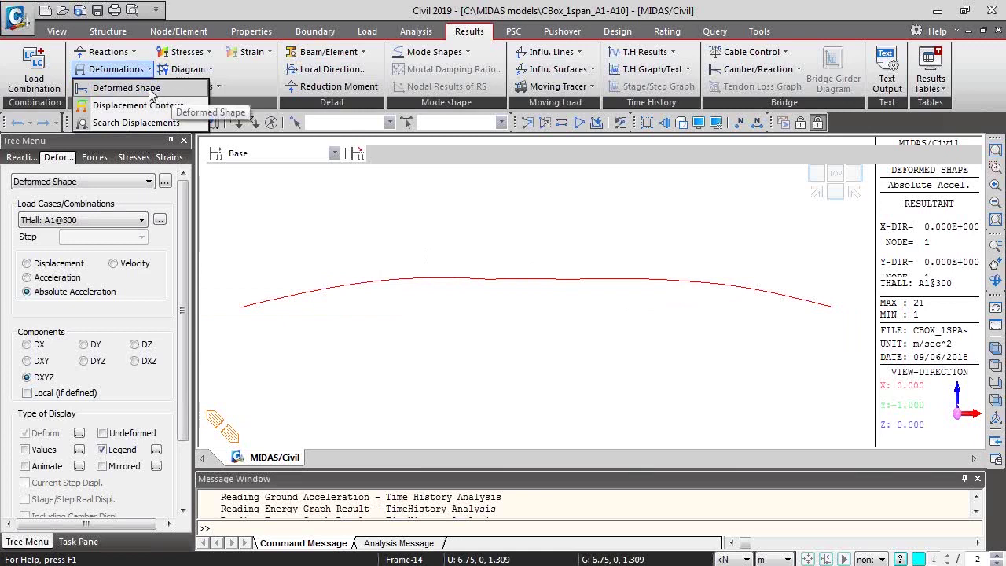
left_click(157, 90)
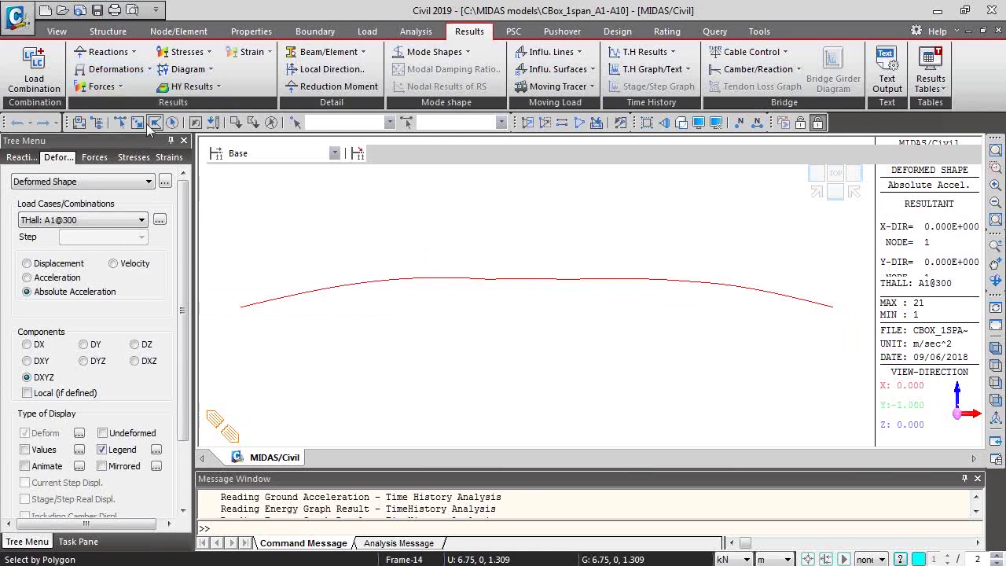
left_click(141, 220)
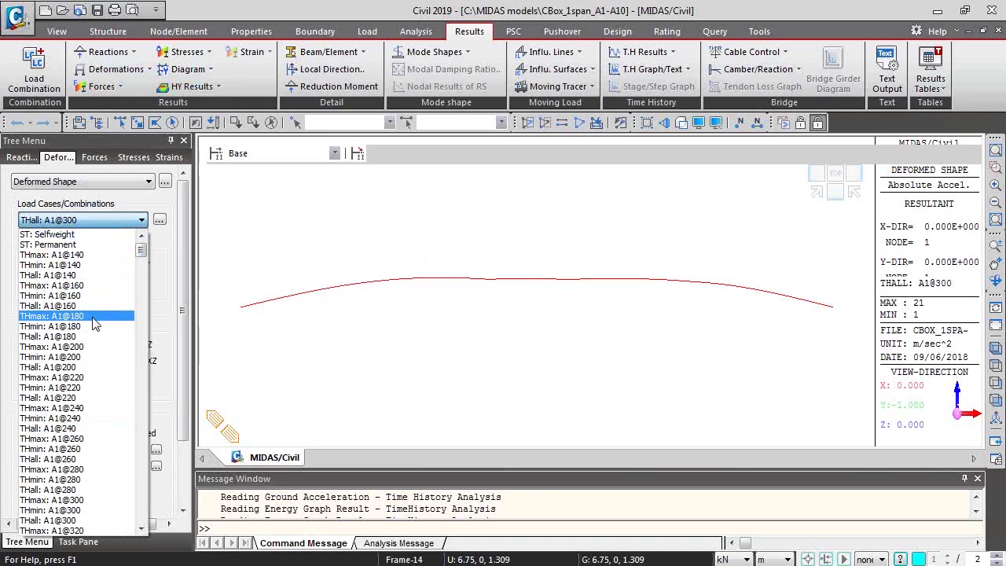
left_click(81, 522)
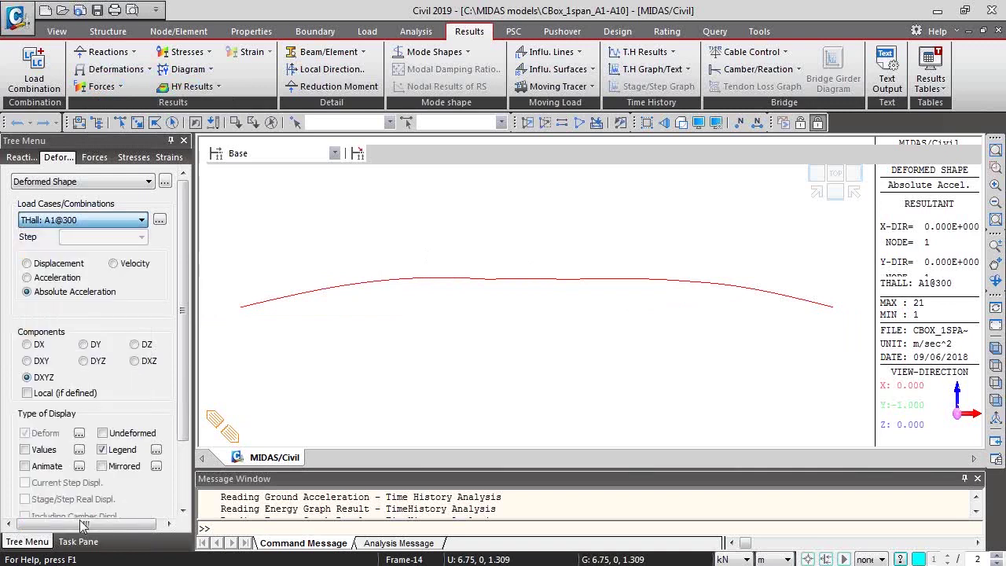
left_click(82, 525)
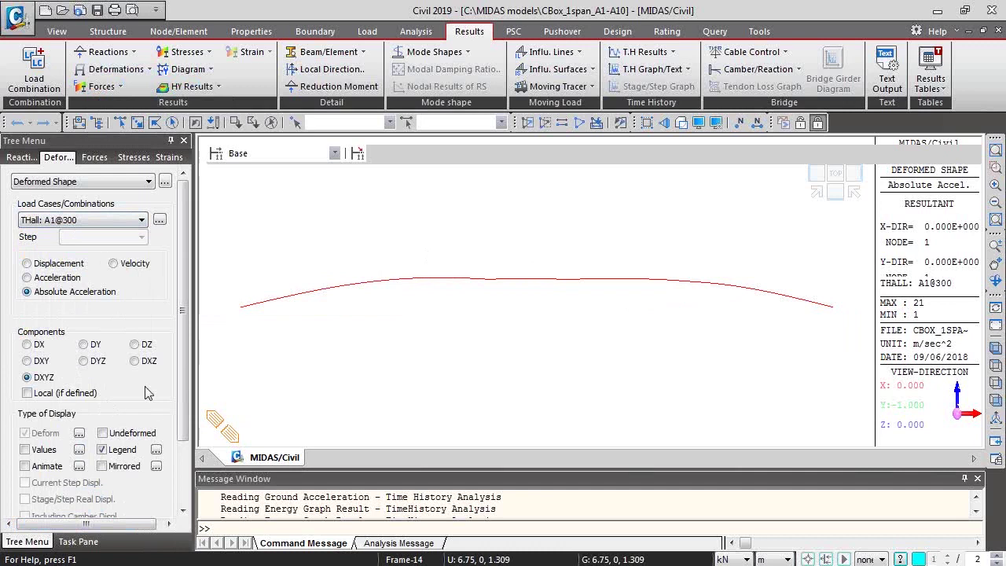
Show values on the deformed shape, limited to the absolute maximum only with a limit scale of 0%
scroll(183, 363, "down", 1)
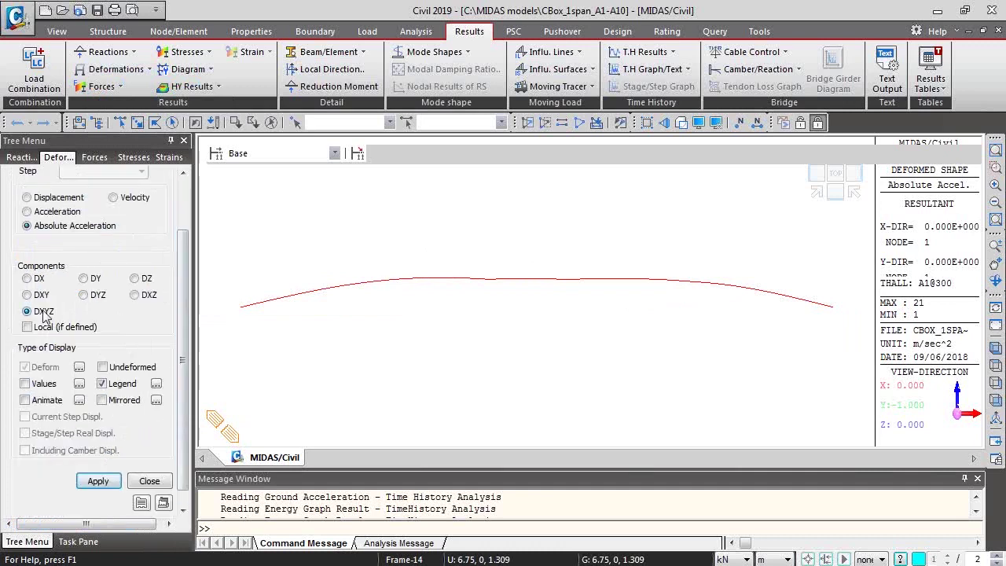
left_click(52, 385)
left_click(80, 383)
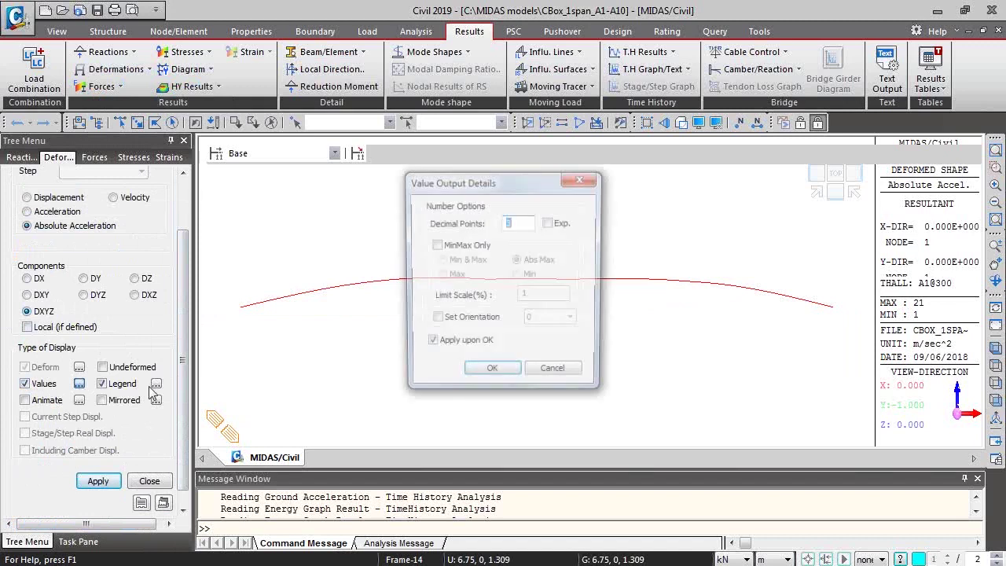
left_click(435, 245)
type("0")
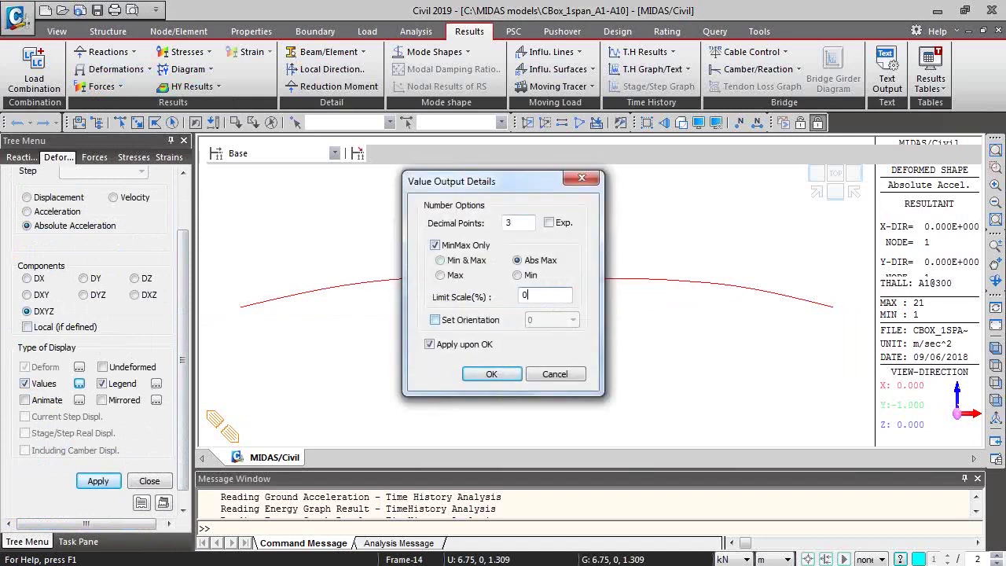
left_click(491, 373)
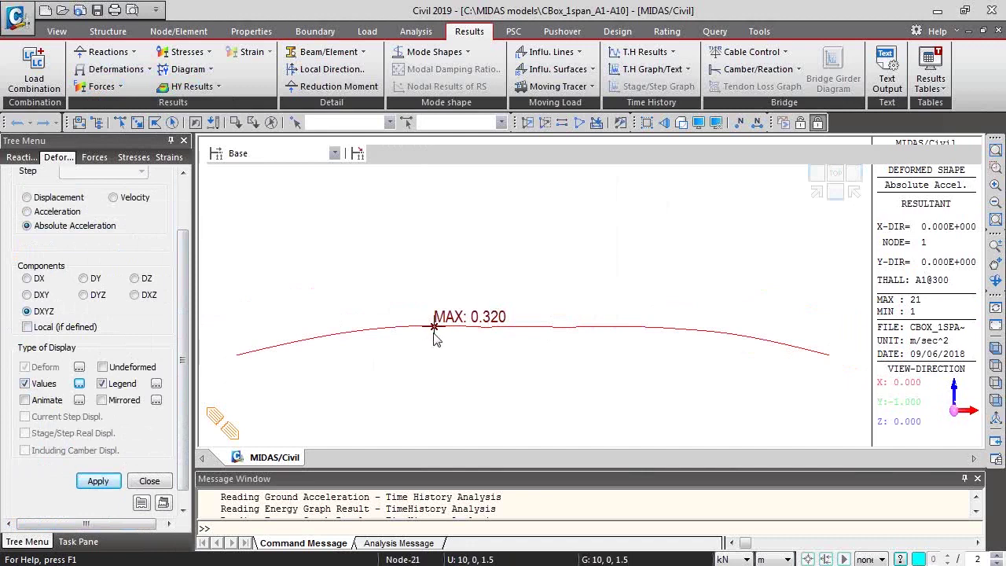
mouse_move(437, 334)
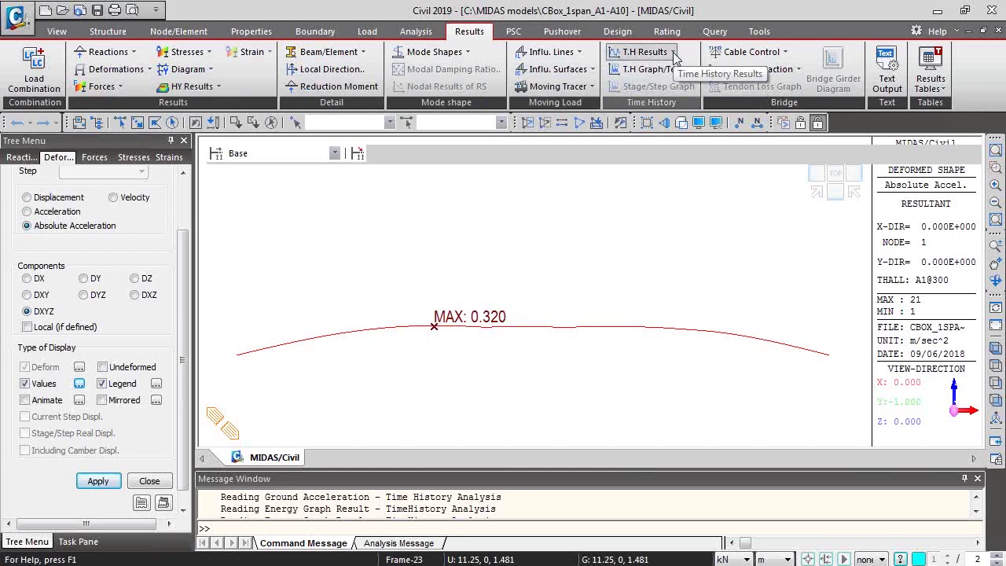
Plot the time history graph of function N21-AZ-A1@300kmh on the vertical axis against time
left_click(686, 70)
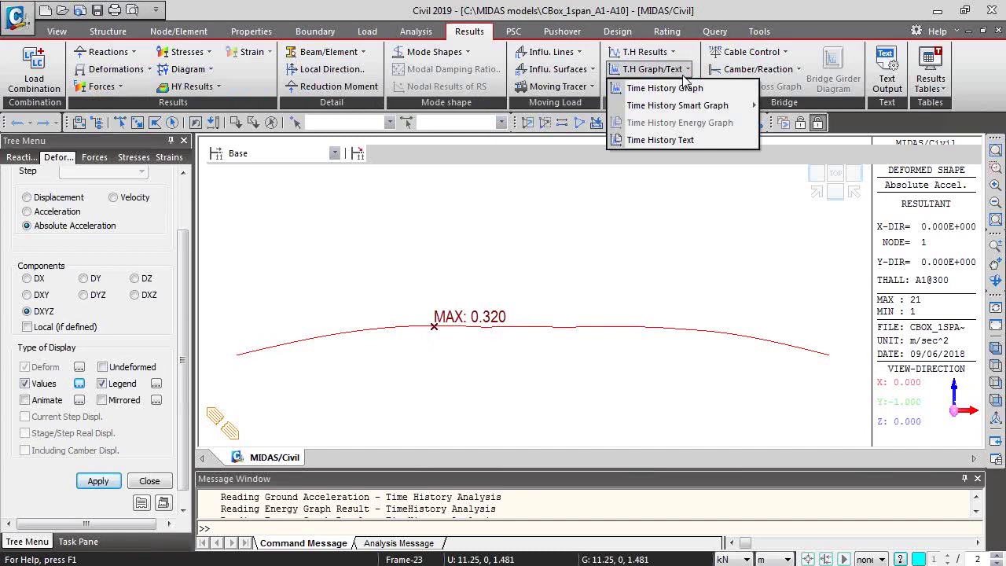
left_click(692, 89)
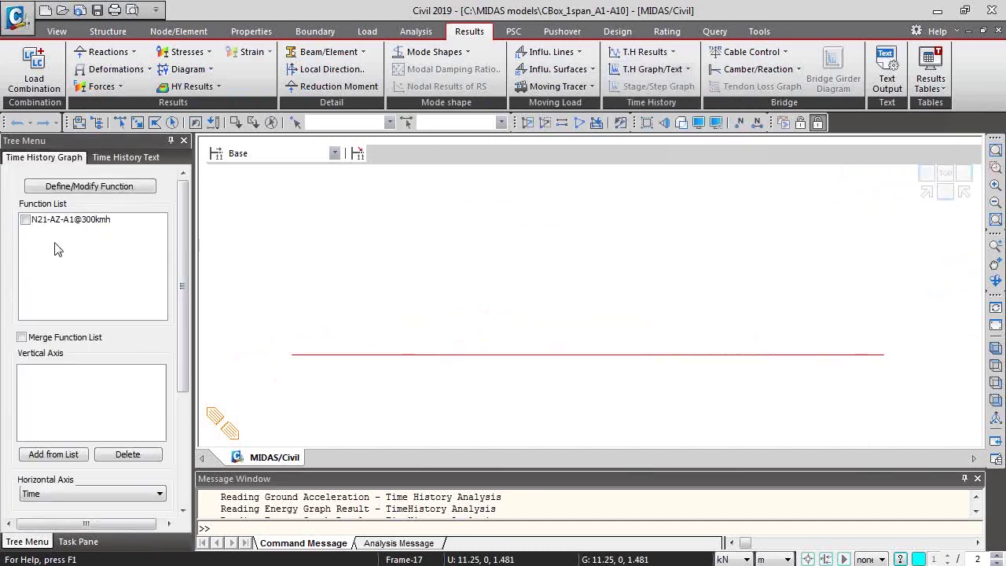
left_click(26, 222)
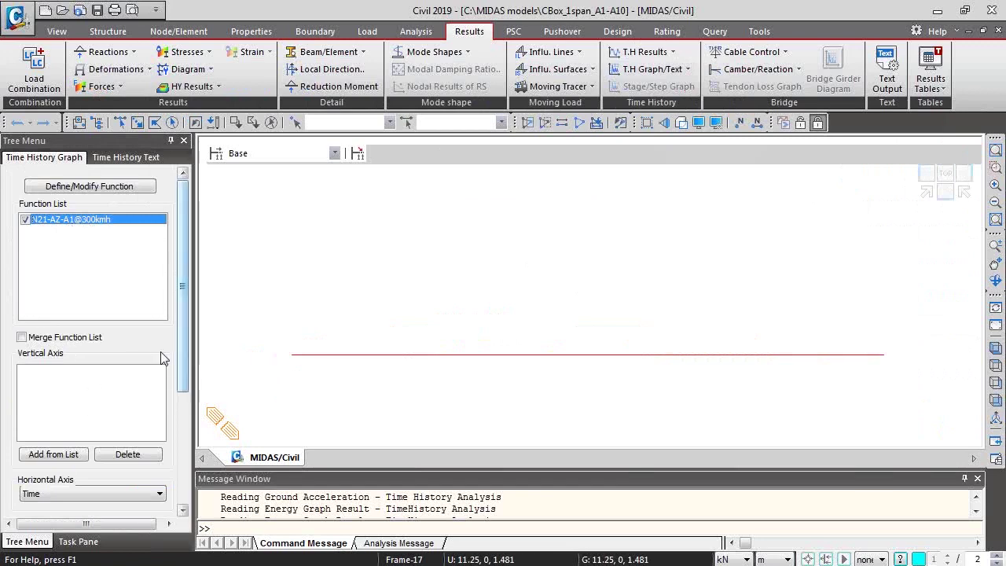
left_click(81, 459)
scroll(164, 438, "down", 3)
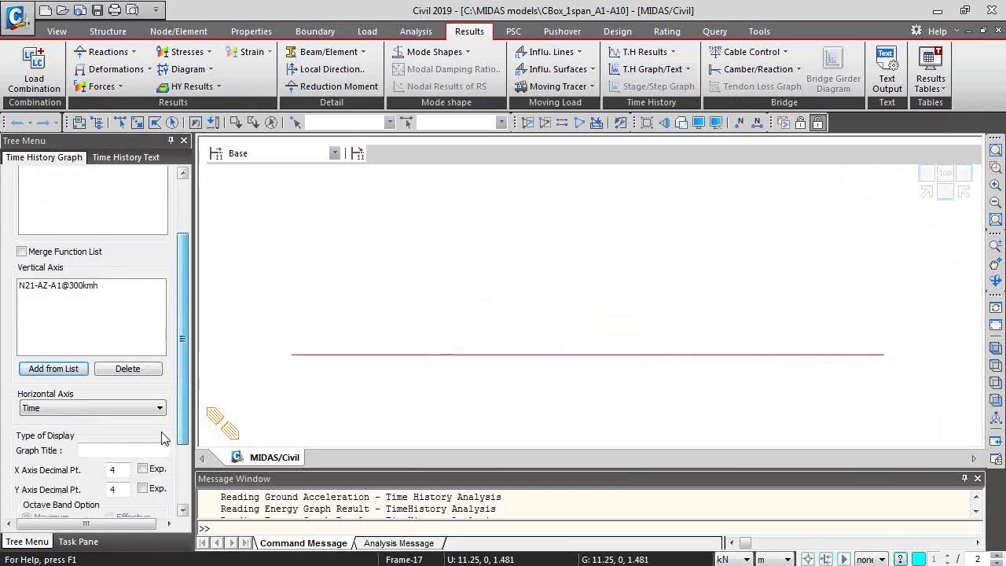
scroll(164, 439, "down", 3)
left_click(87, 508)
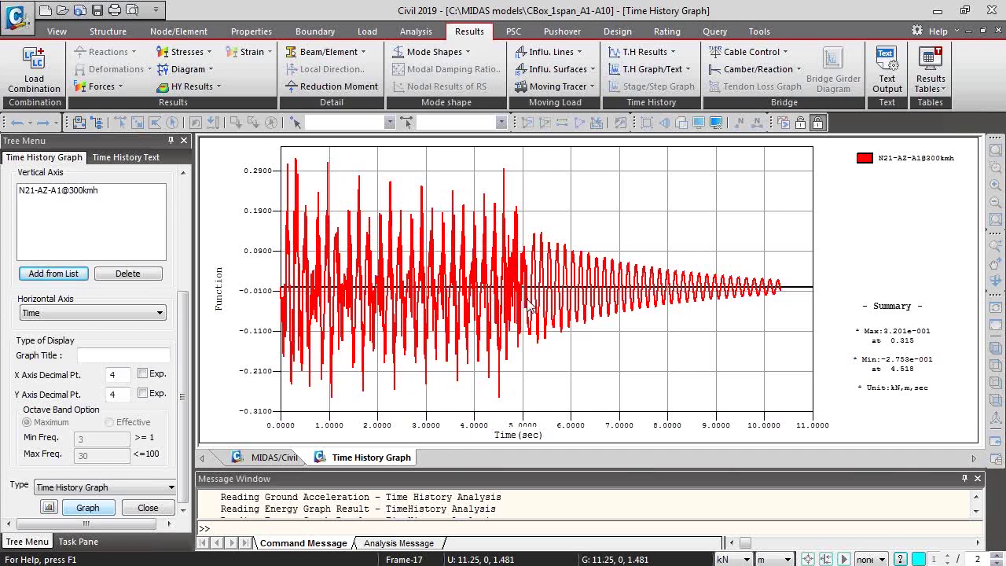
Convert the plotted acceleration graph from the time domain to the frequency domain
mouse_move(528, 306)
right_click(376, 368)
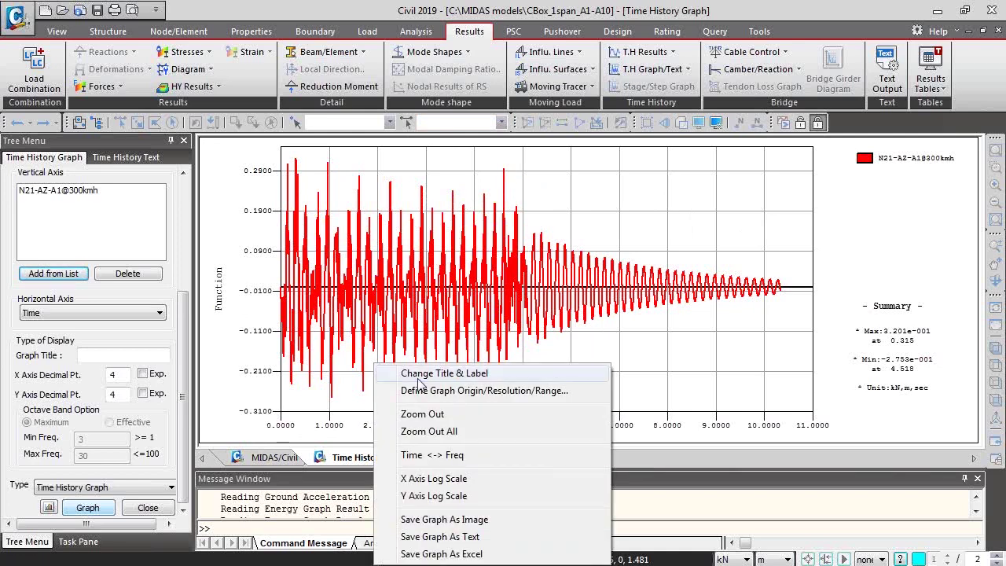
left_click(475, 454)
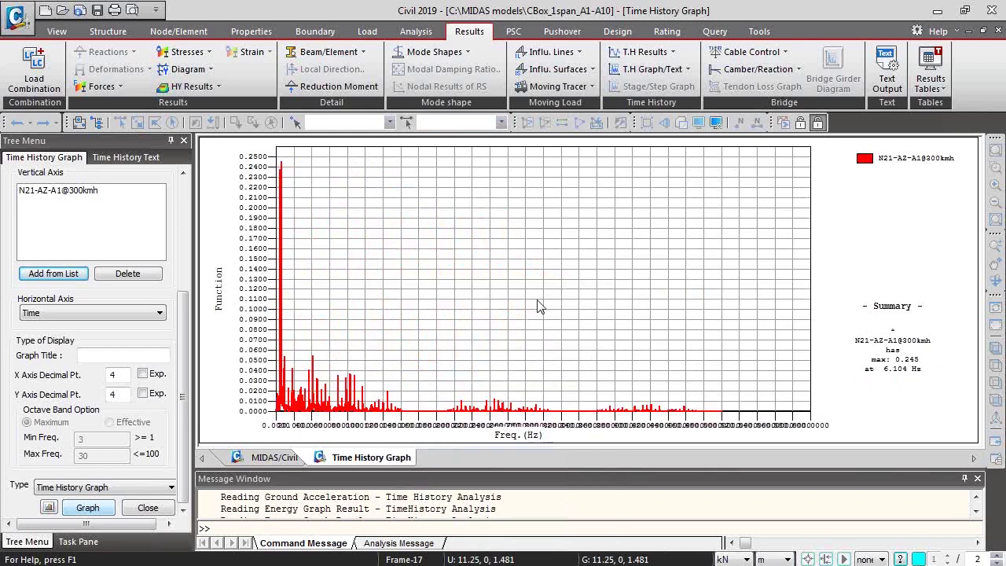